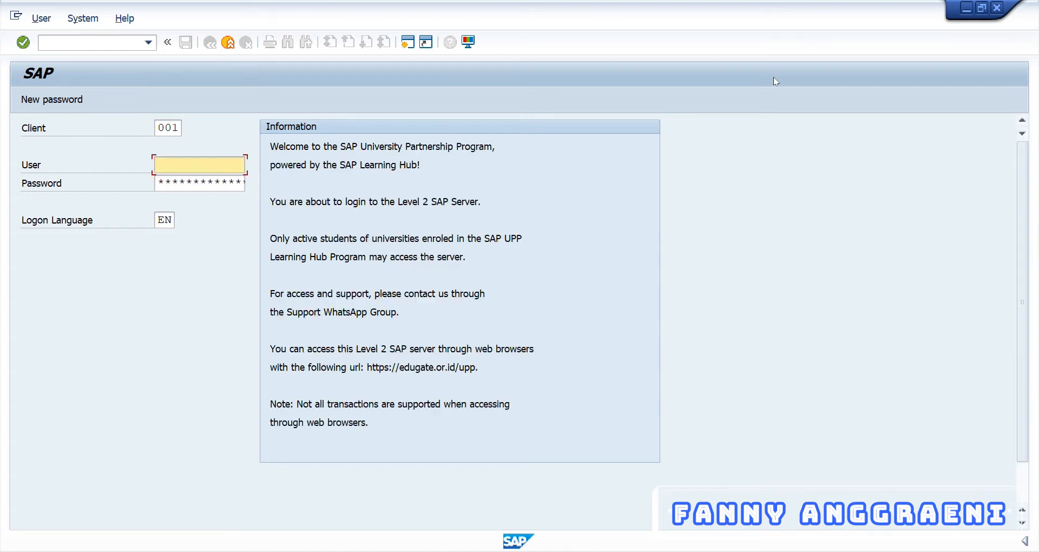
Step: Log on to client 907 with the student user ID and password
double_click(163, 127)
text(907)
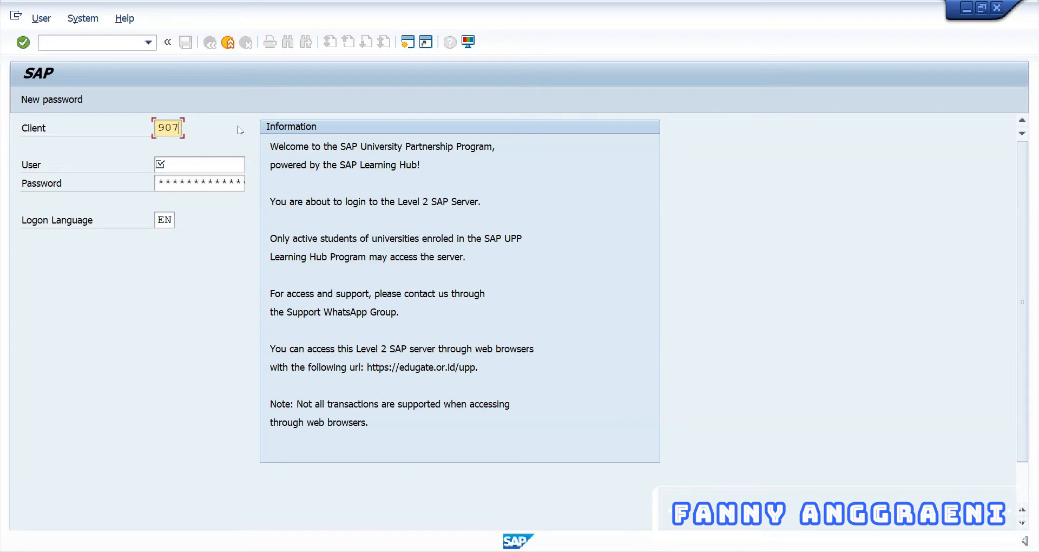
click(205, 162)
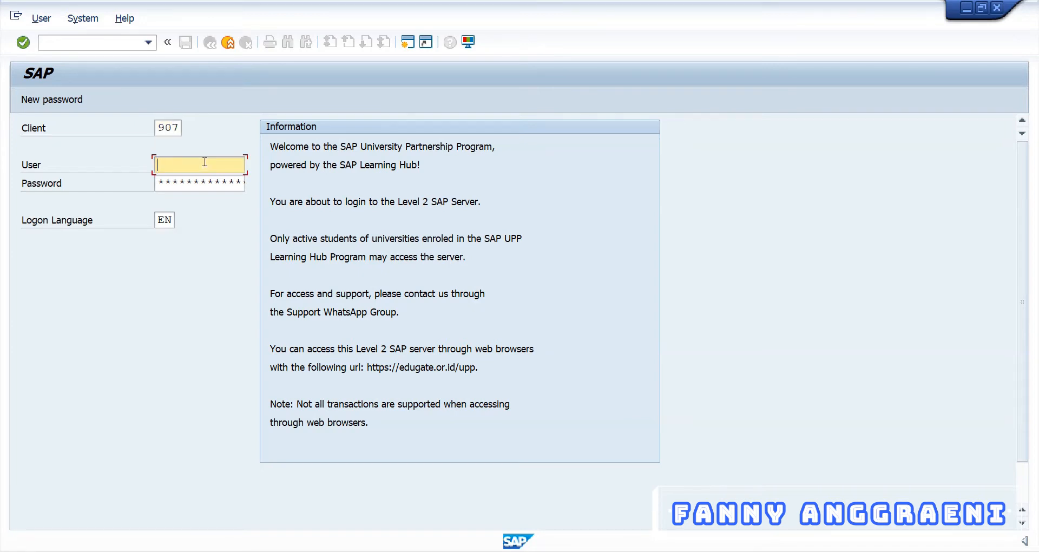
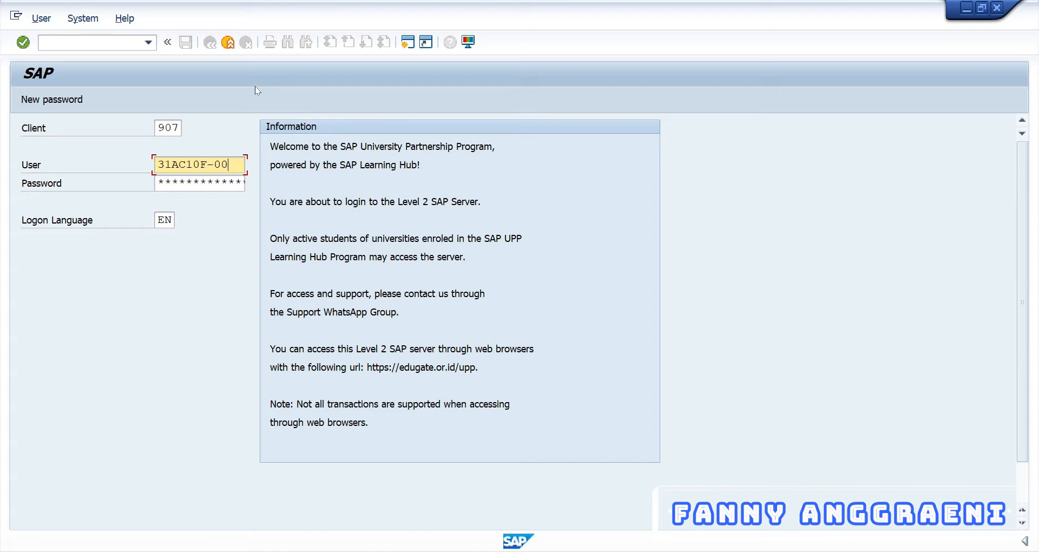
key(Tab)
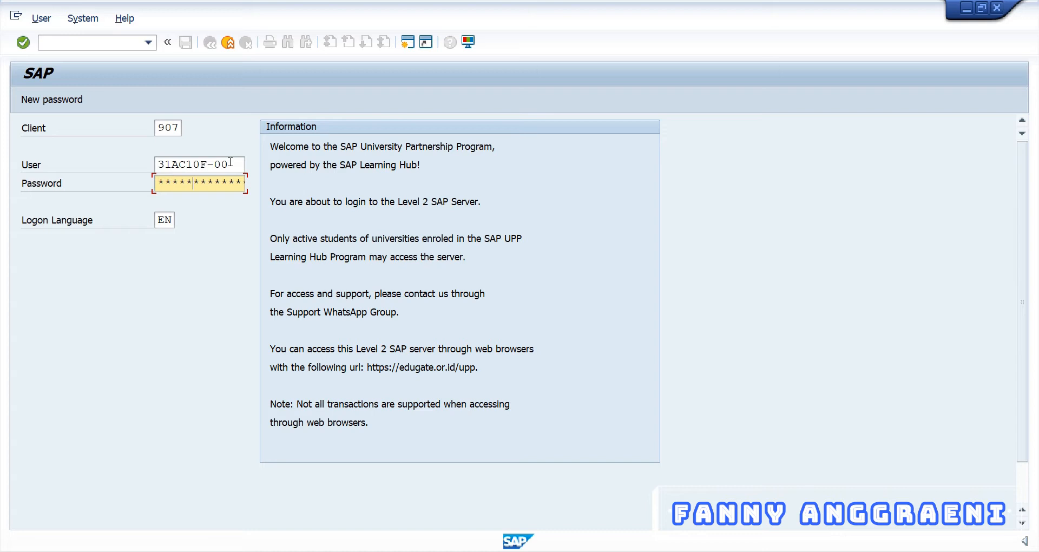
key(Return)
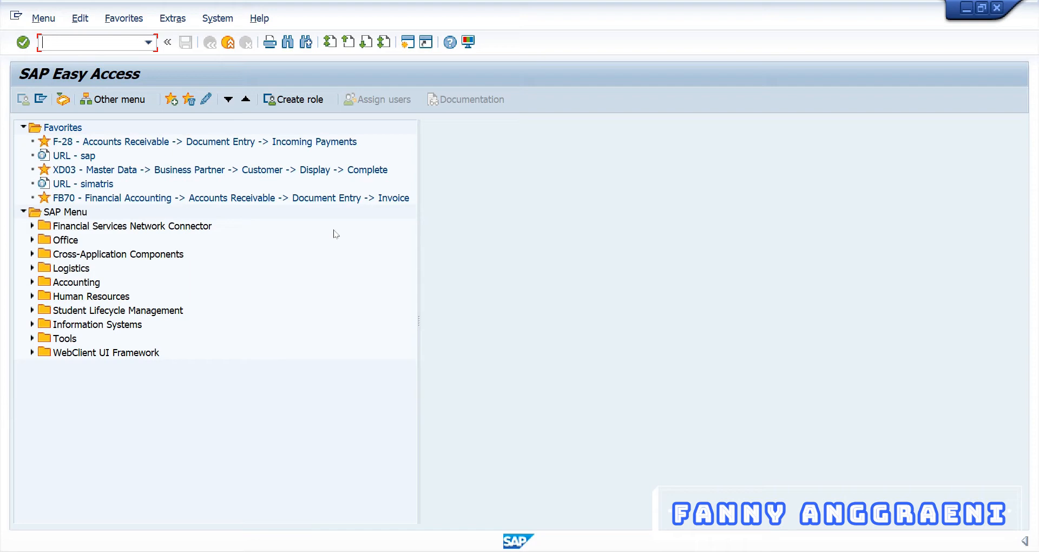
Step: Drill into Accounts Payable's Master Data reports and launch Vendor List S_ALR_87012086
click(33, 282)
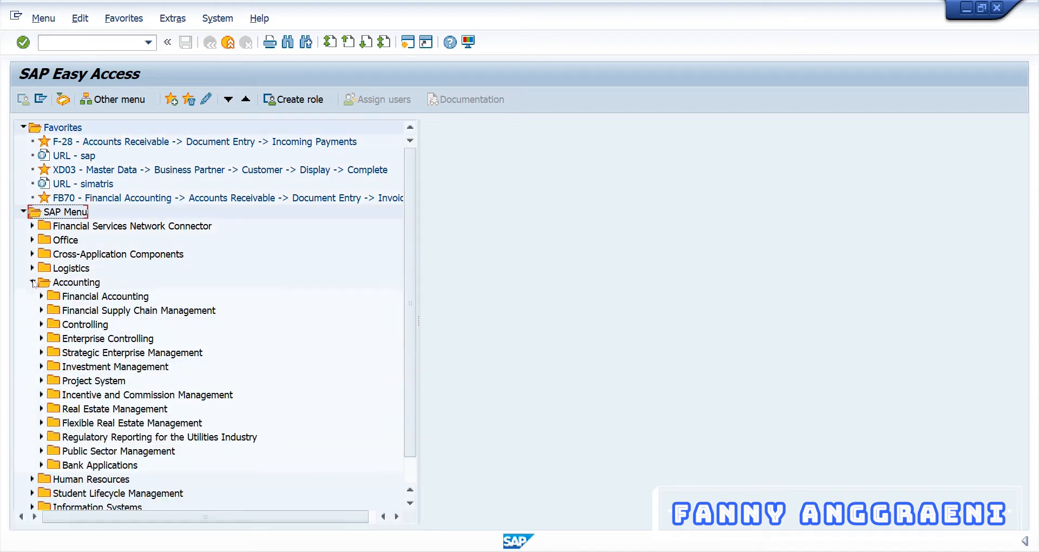
click(42, 296)
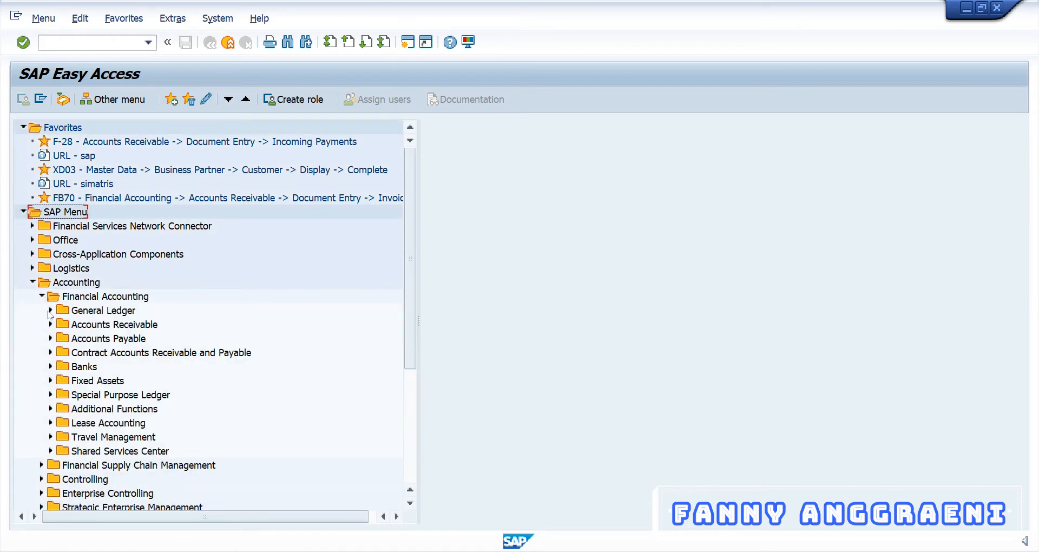
click(51, 339)
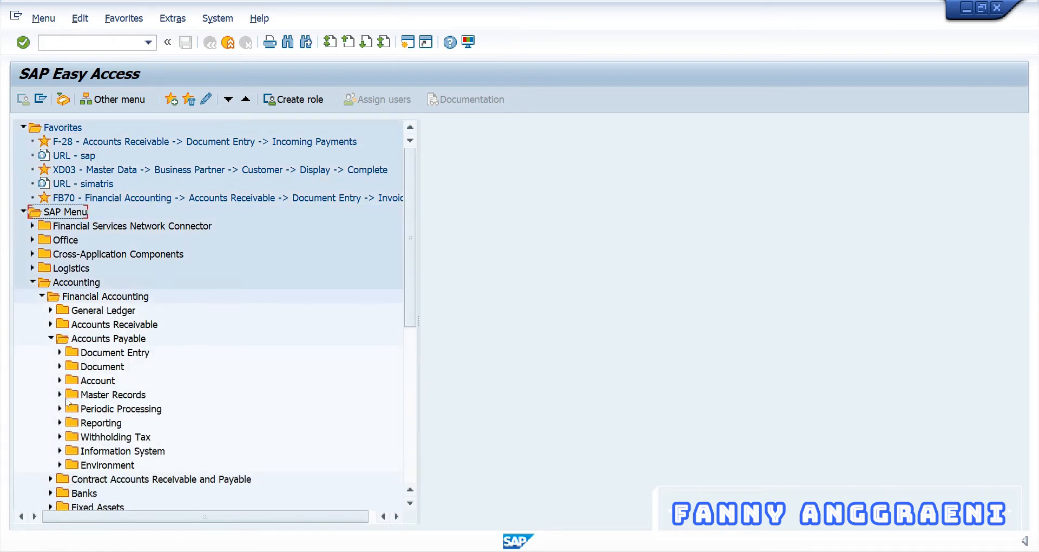
click(60, 450)
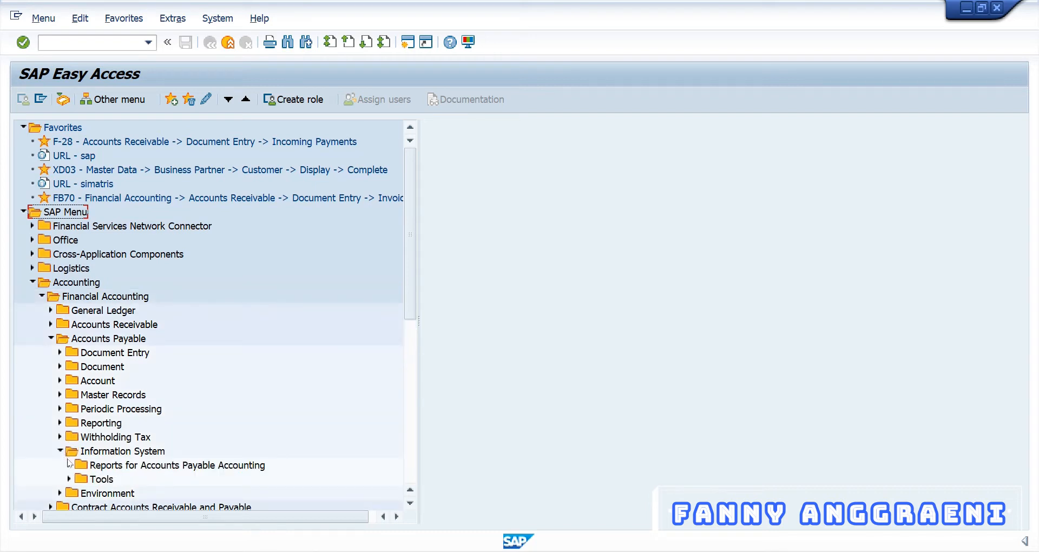
click(69, 465)
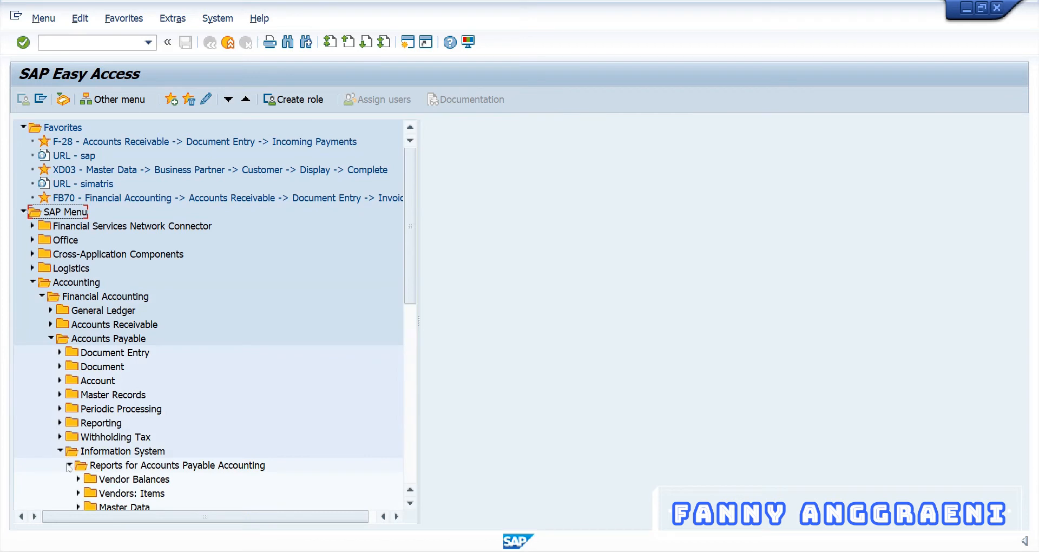
scroll(70, 467, down, 1)
click(79, 493)
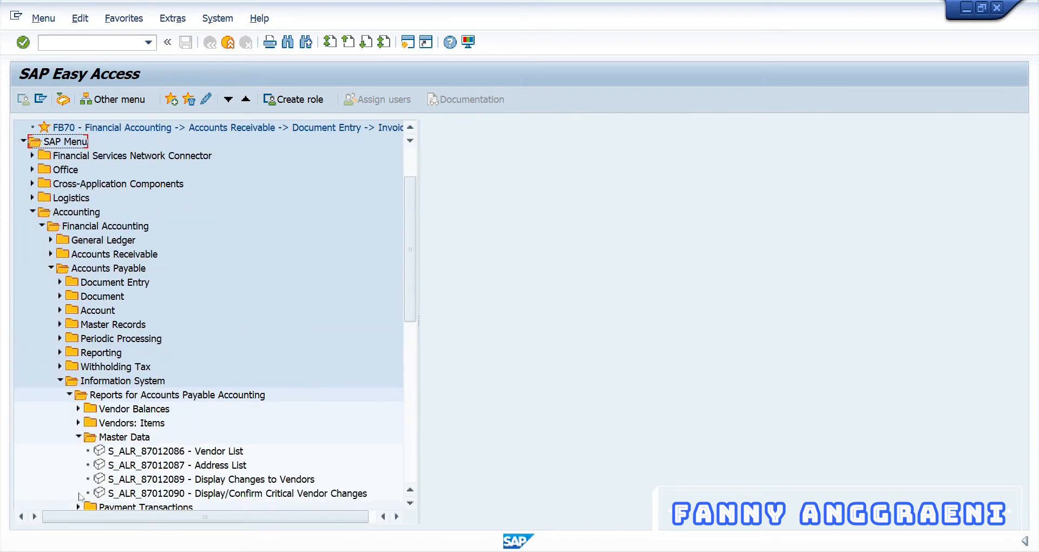
click(115, 453)
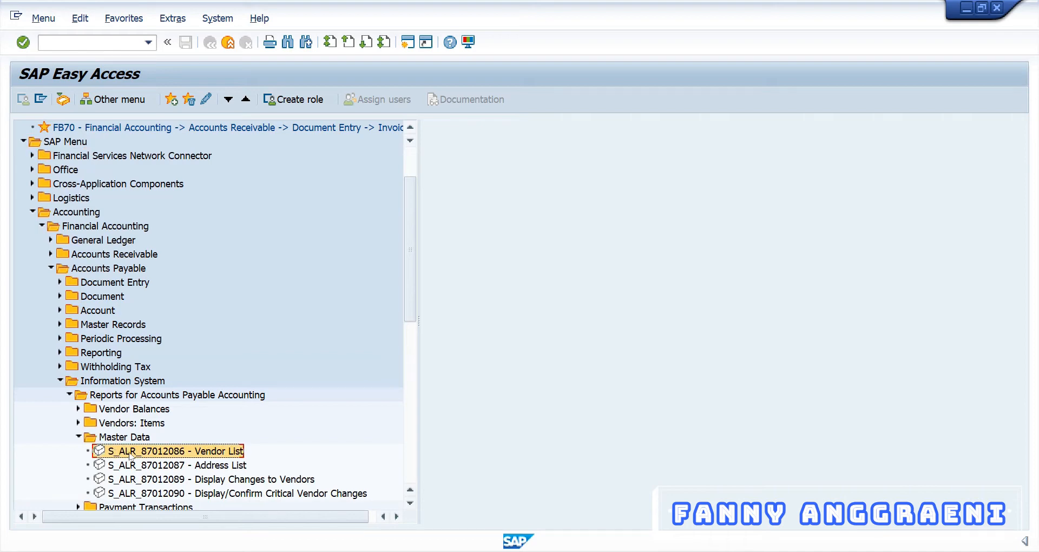
double_click(130, 452)
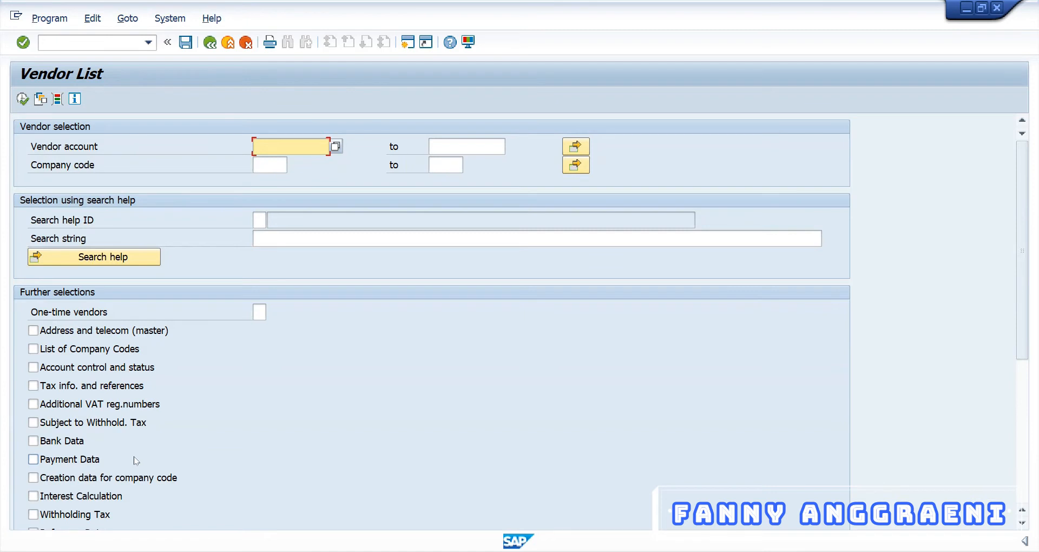
Step: Run the Vendor List report for company code 1010
click(272, 164)
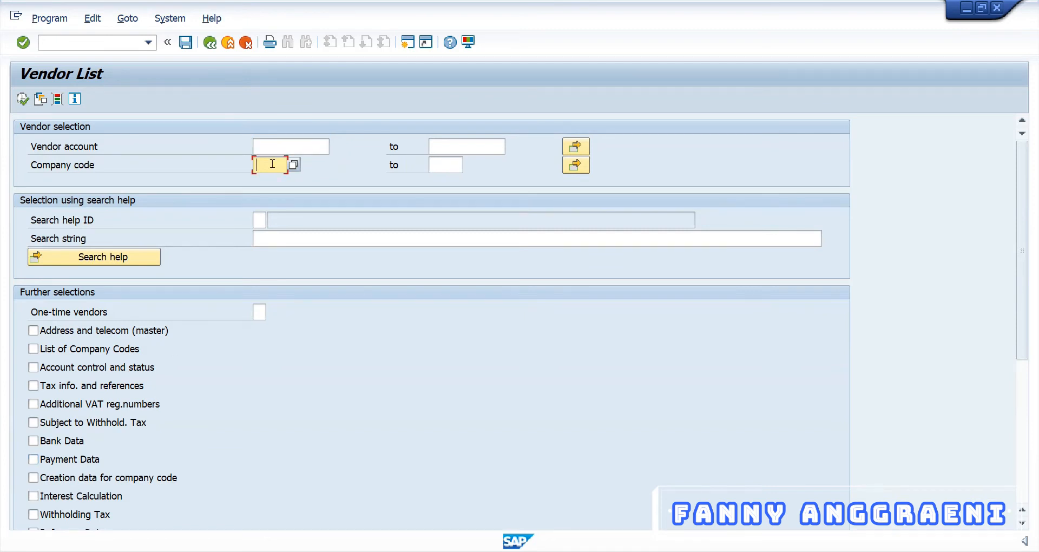
text(101)
text(000)
click(20, 101)
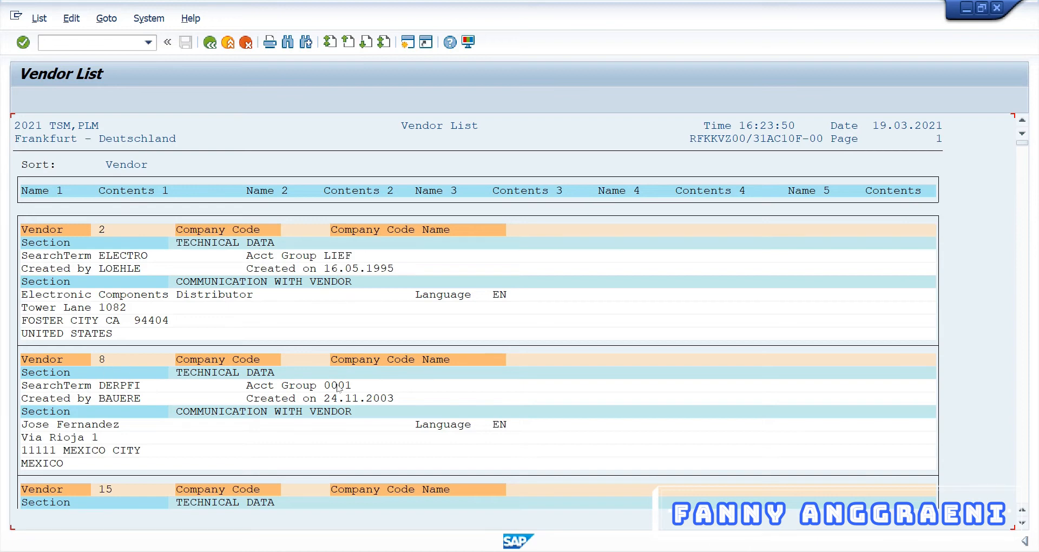
scroll(197, 430, down, 1)
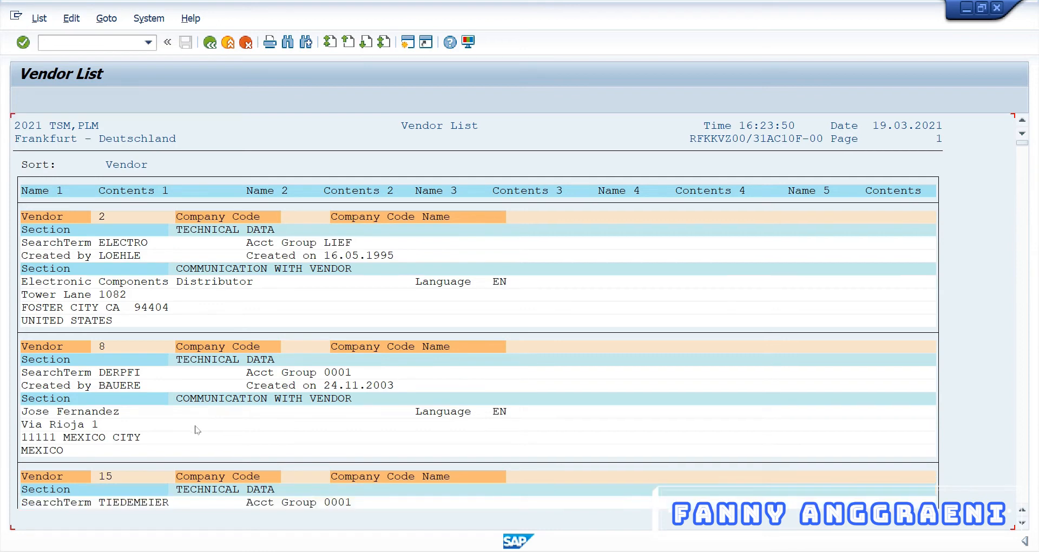
scroll(197, 430, down, 2)
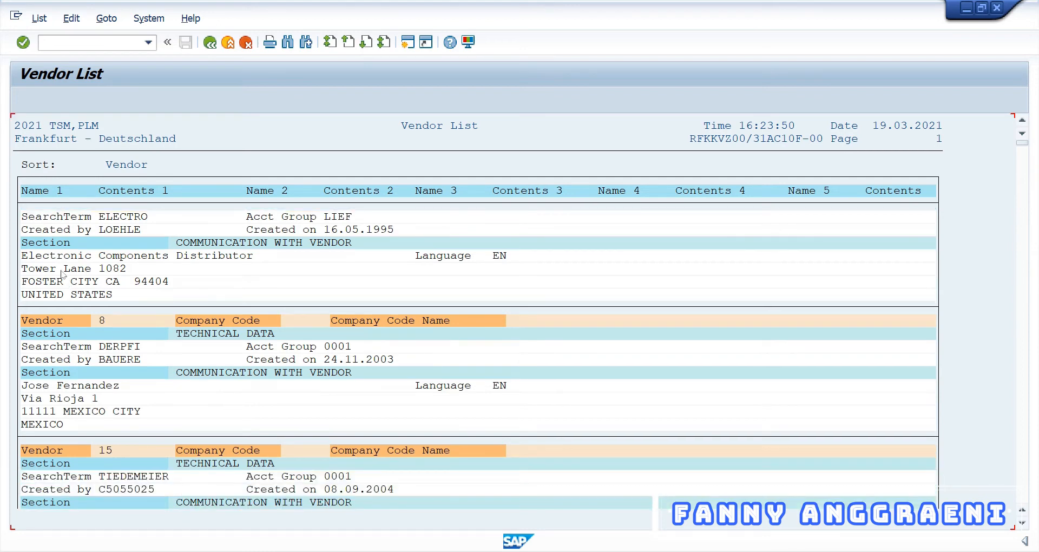
scroll(62, 274, down, 4)
scroll(145, 442, down, 8)
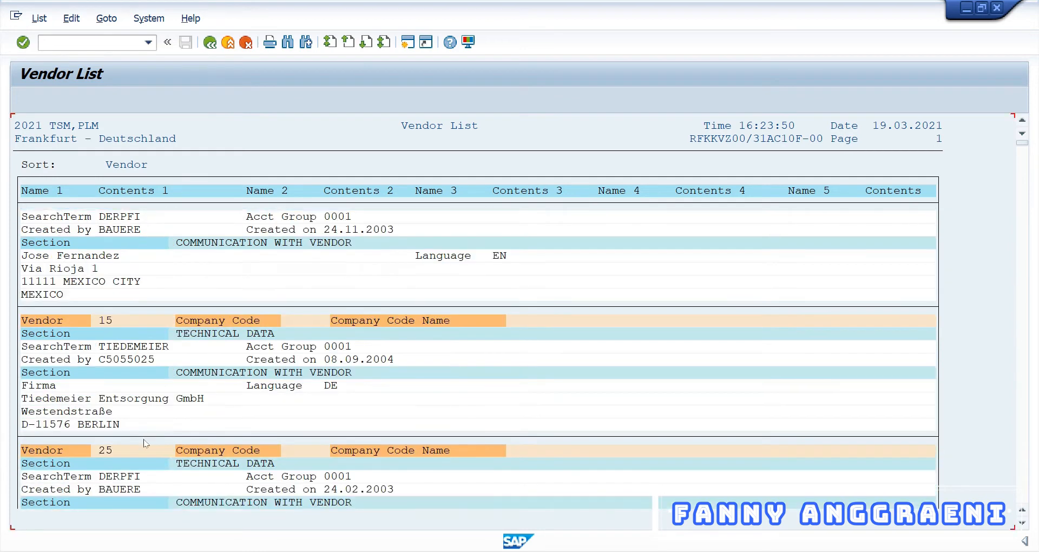
scroll(145, 443, down, 4)
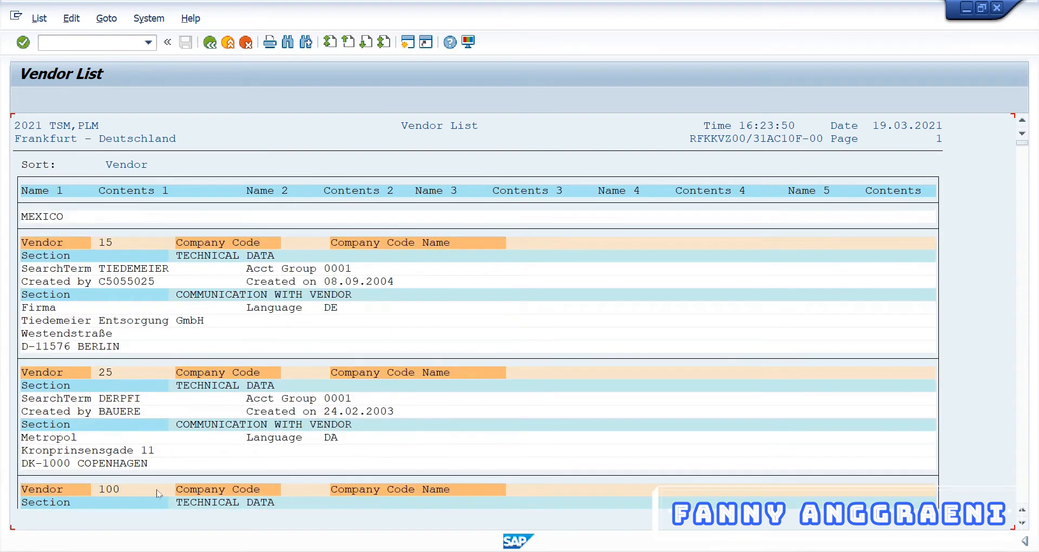
scroll(159, 493, down, 3)
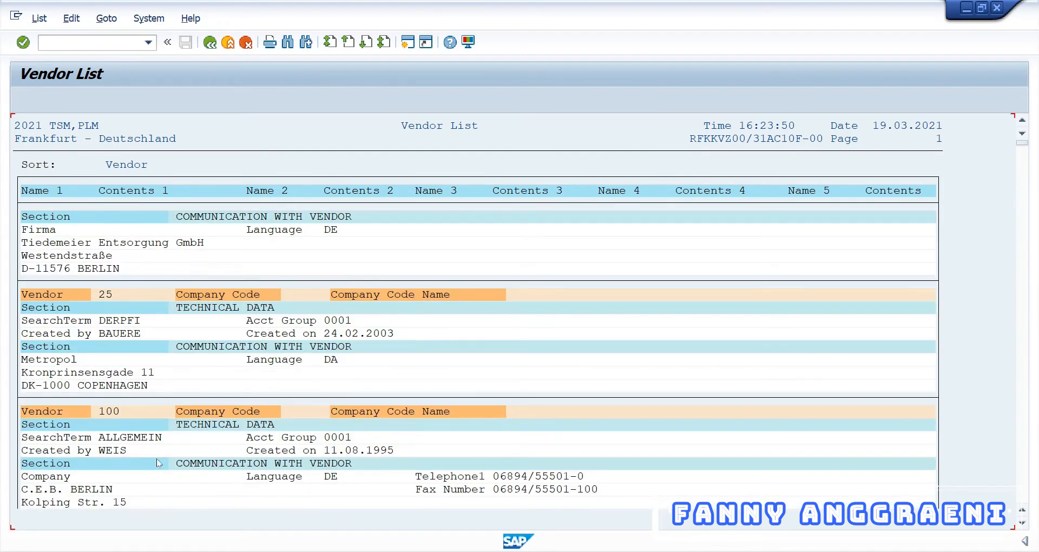
scroll(158, 464, down, 3)
scroll(167, 467, down, 4)
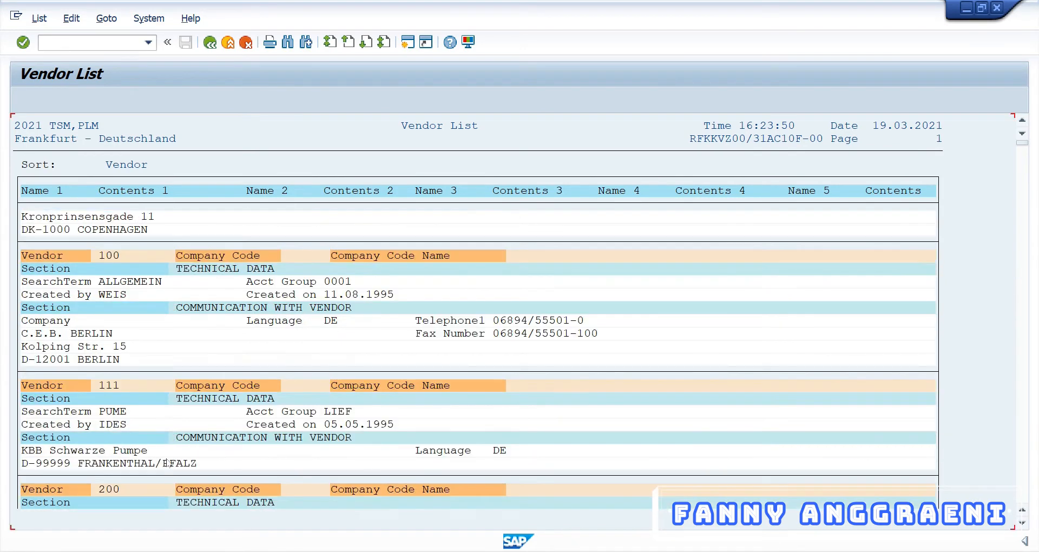
scroll(166, 460, up, 1)
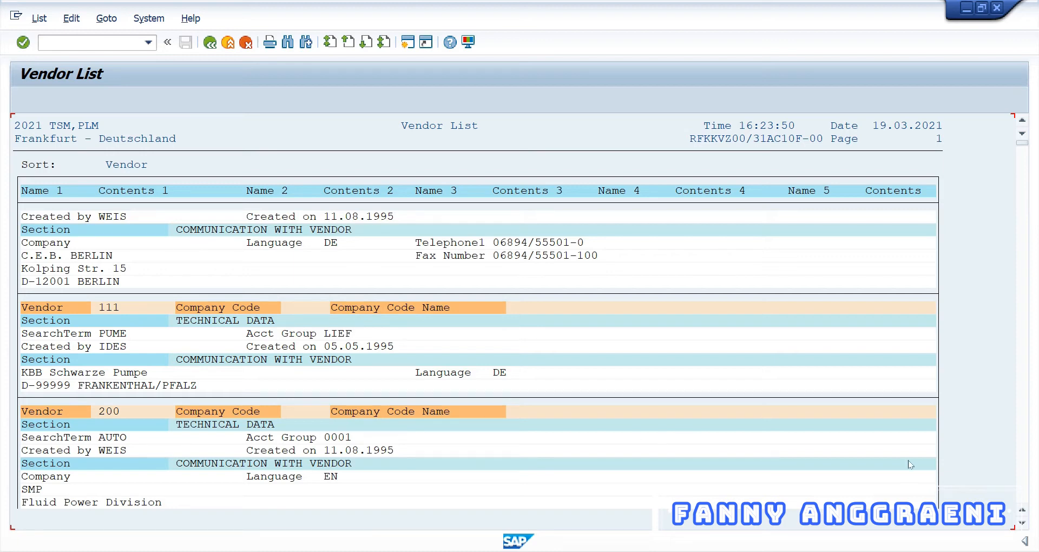
scroll(908, 464, up, 2)
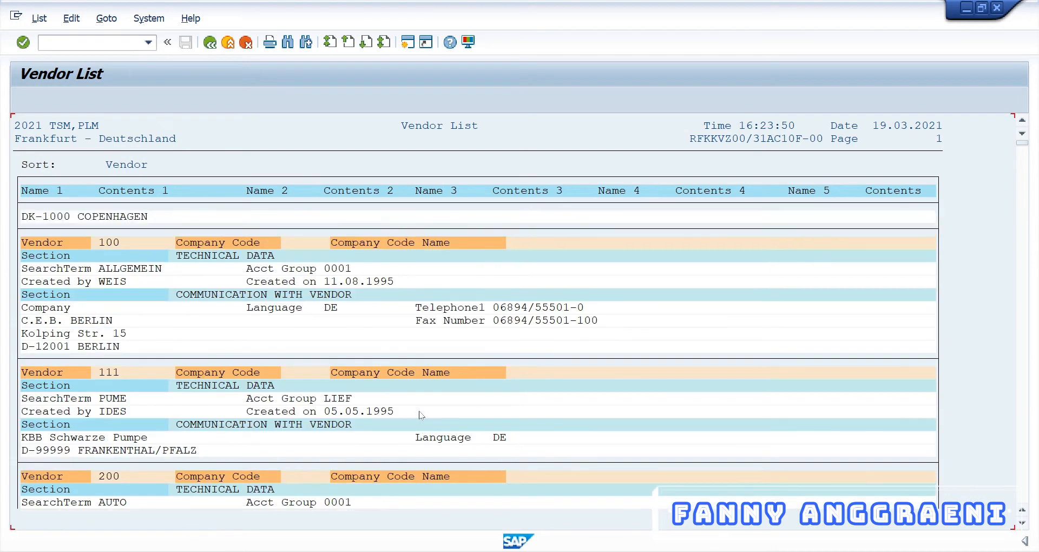
scroll(421, 416, up, 3)
scroll(425, 423, up, 3)
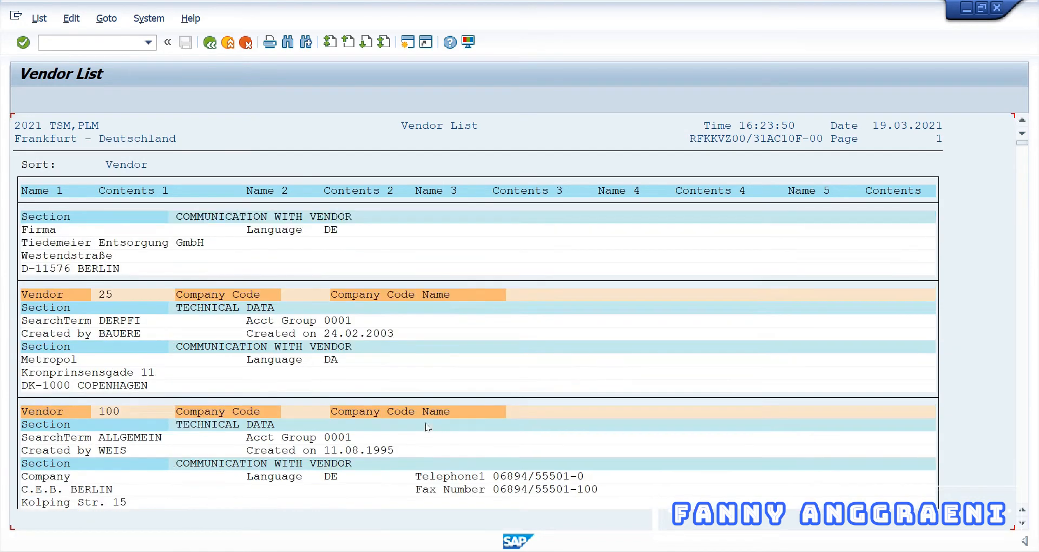
scroll(429, 431, up, 1)
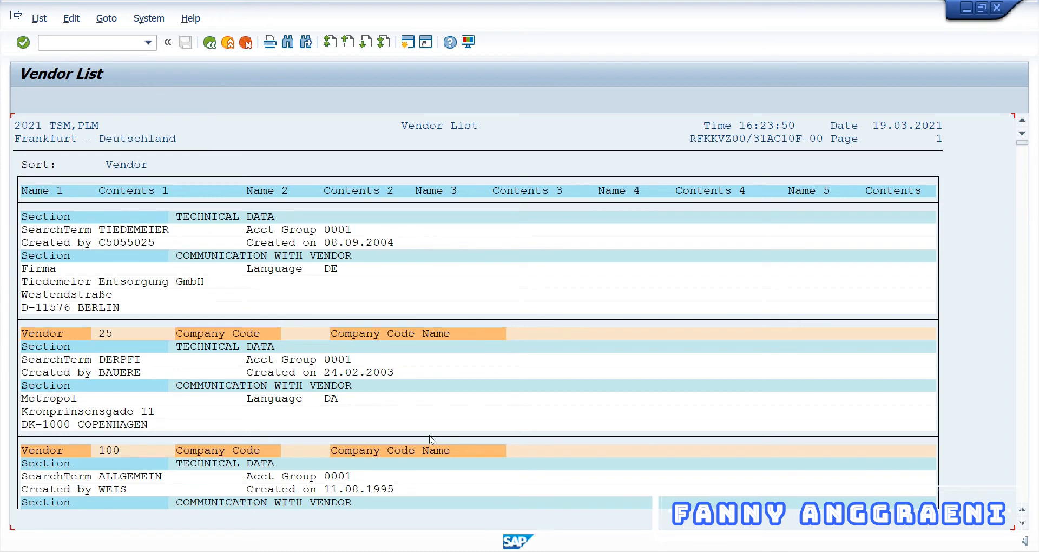
Step: Back on the selection screen, pick Account group from the Vendor master dynamic selections
click(210, 43)
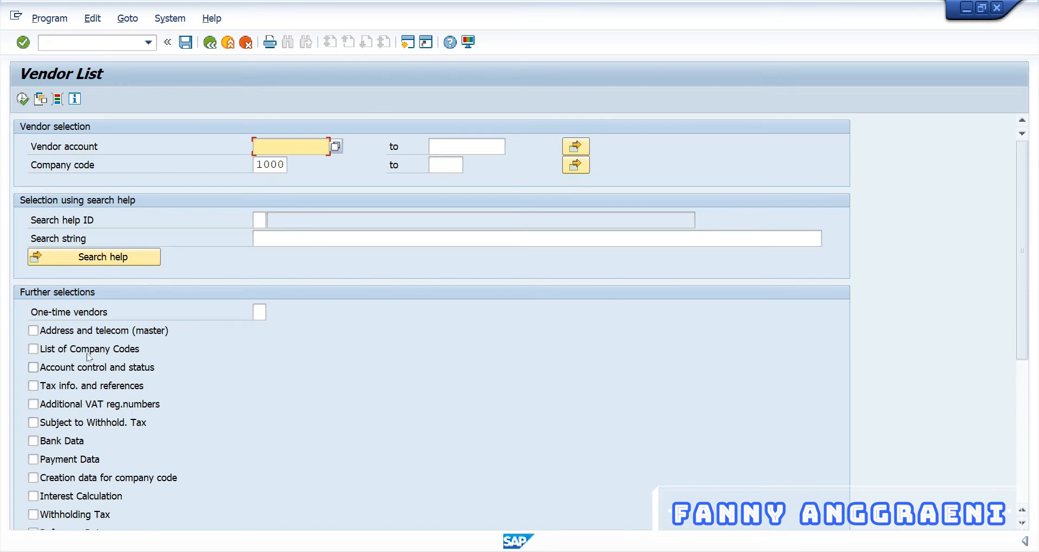
click(58, 99)
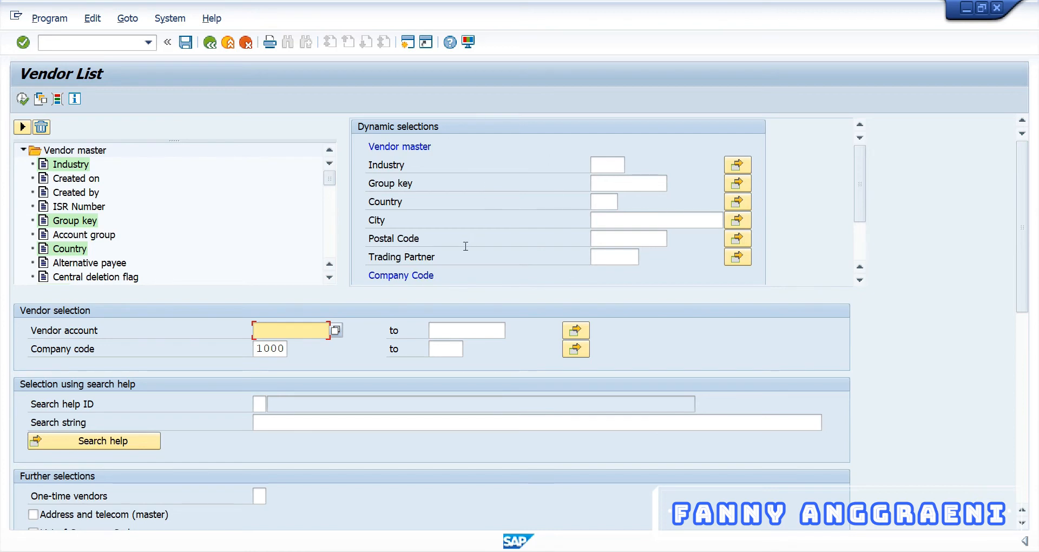
click(23, 150)
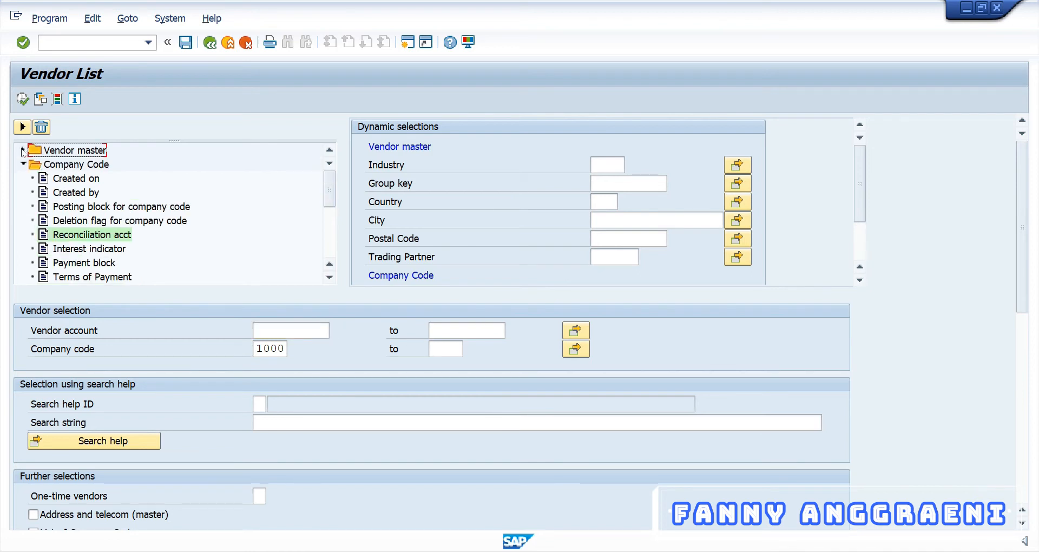
click(23, 150)
click(71, 236)
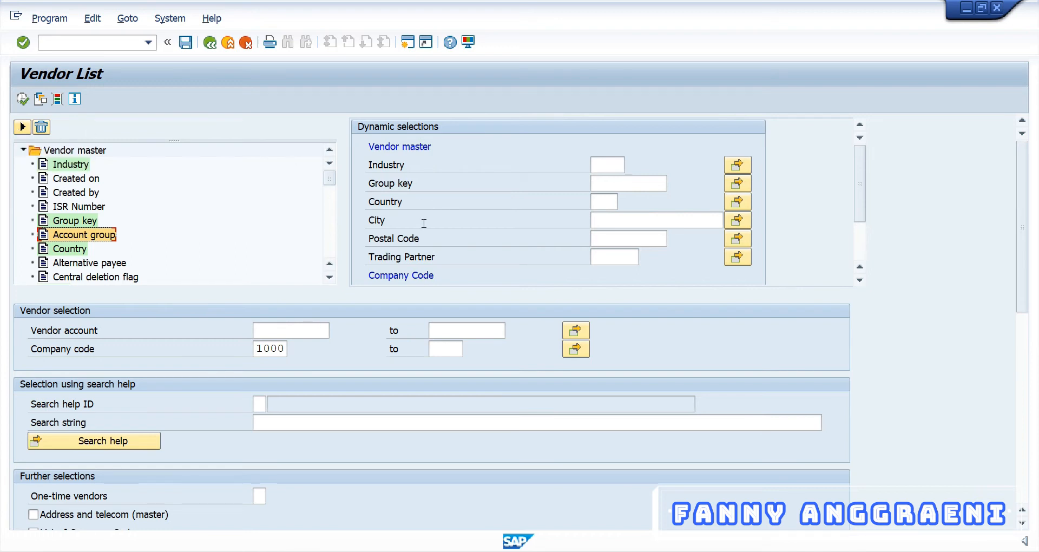
Step: Add Account group as a dynamic selection with value KRED and re-run the list
click(22, 128)
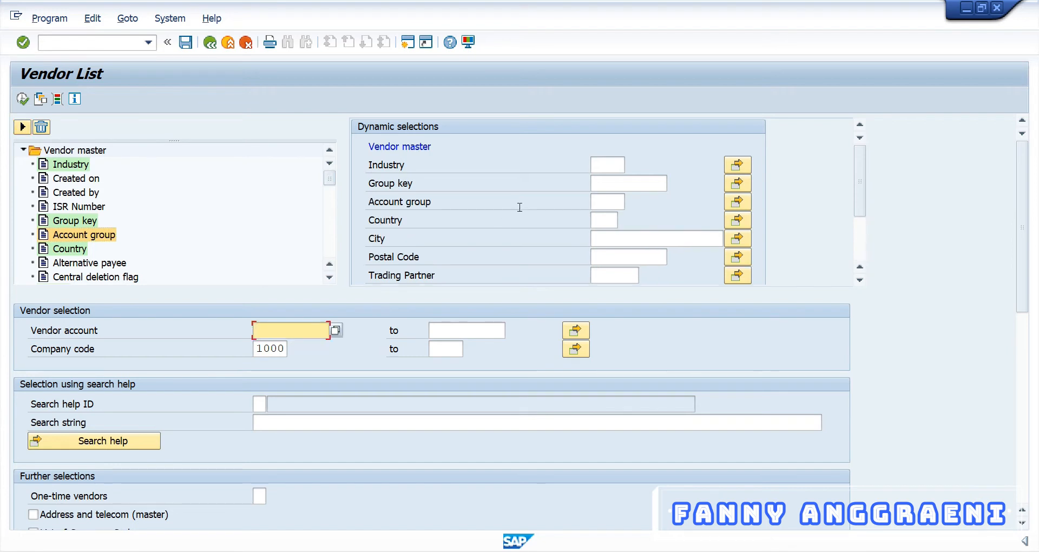
click(609, 203)
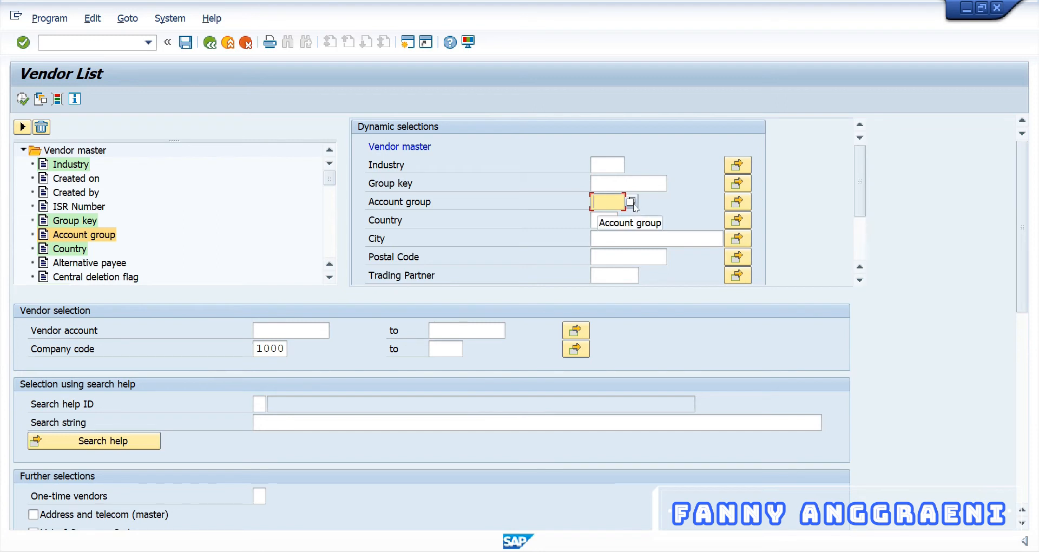
text(KRED)
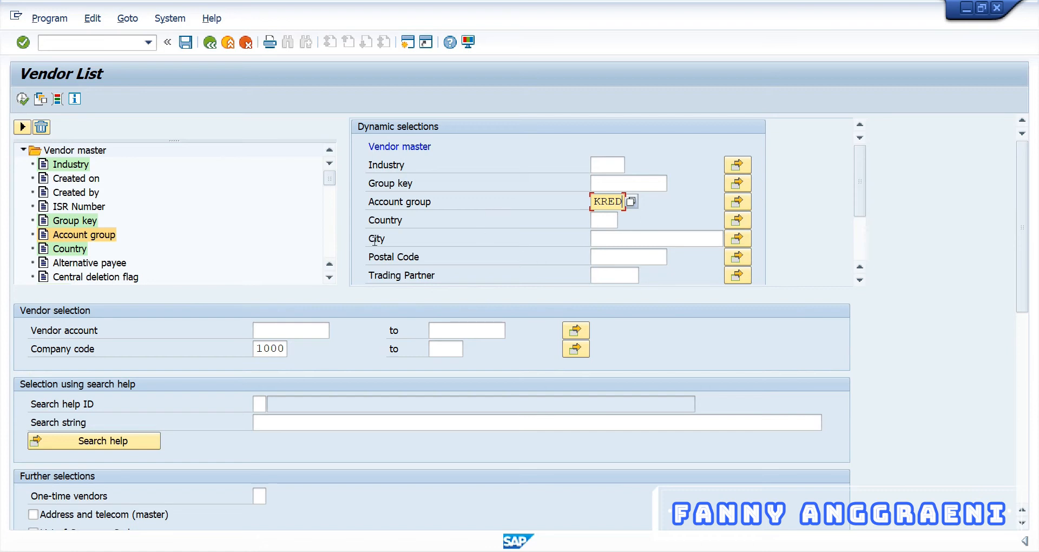
scroll(371, 244, down, 3)
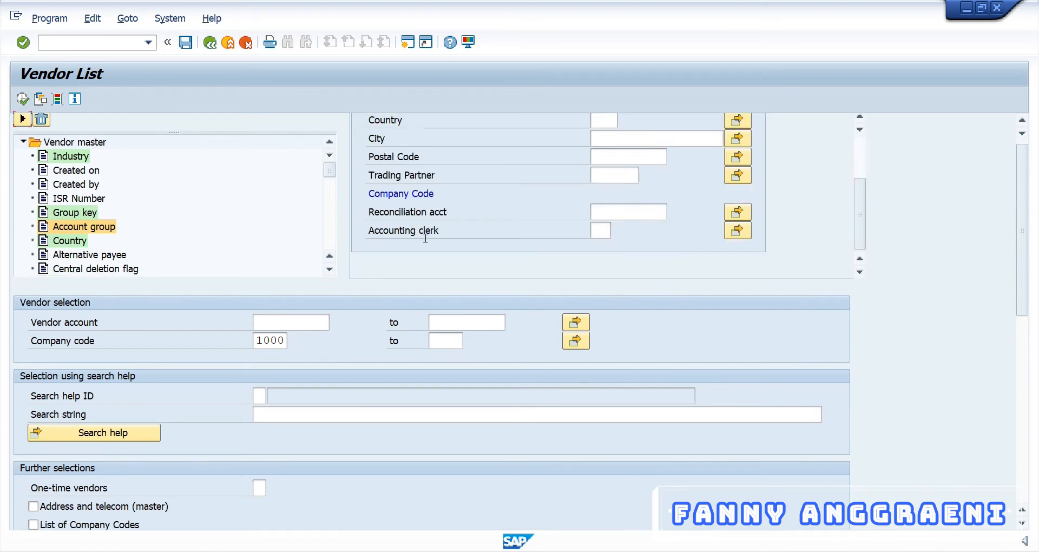
scroll(425, 238, up, 3)
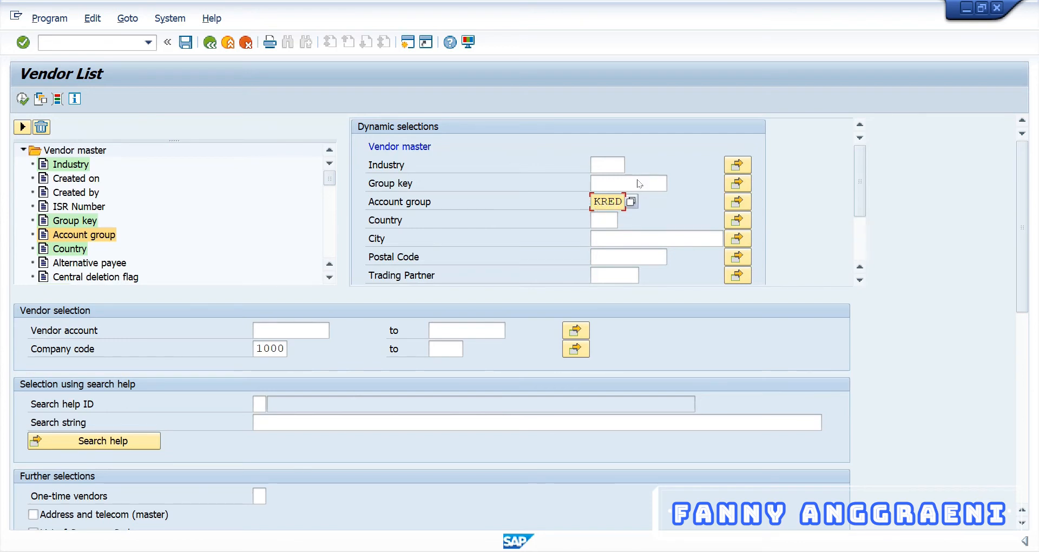
click(22, 100)
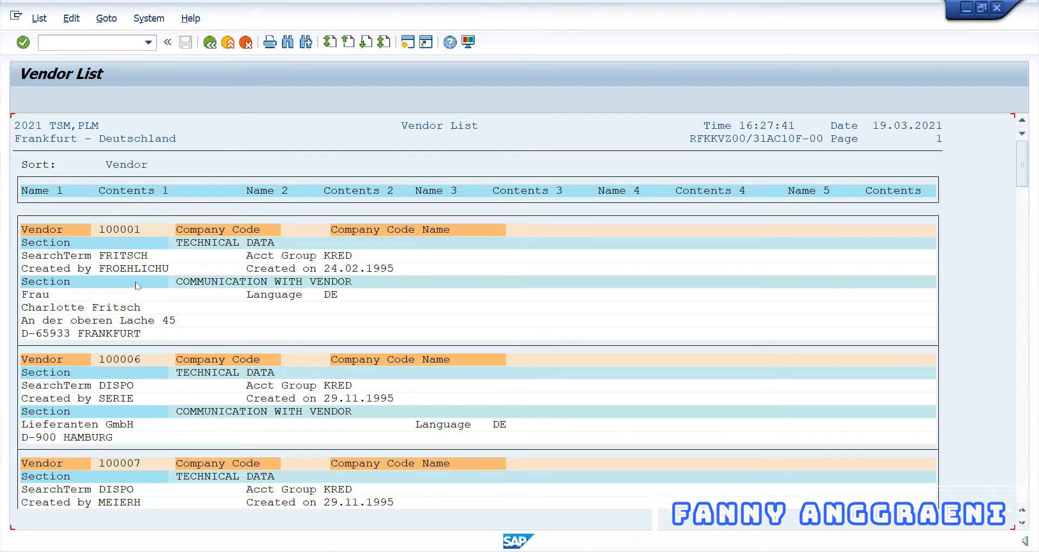
Step: Scroll through the results, checking each vendor's KRED account group
click(350, 257)
click(365, 383)
scroll(366, 390, down, 1)
scroll(366, 398, down, 3)
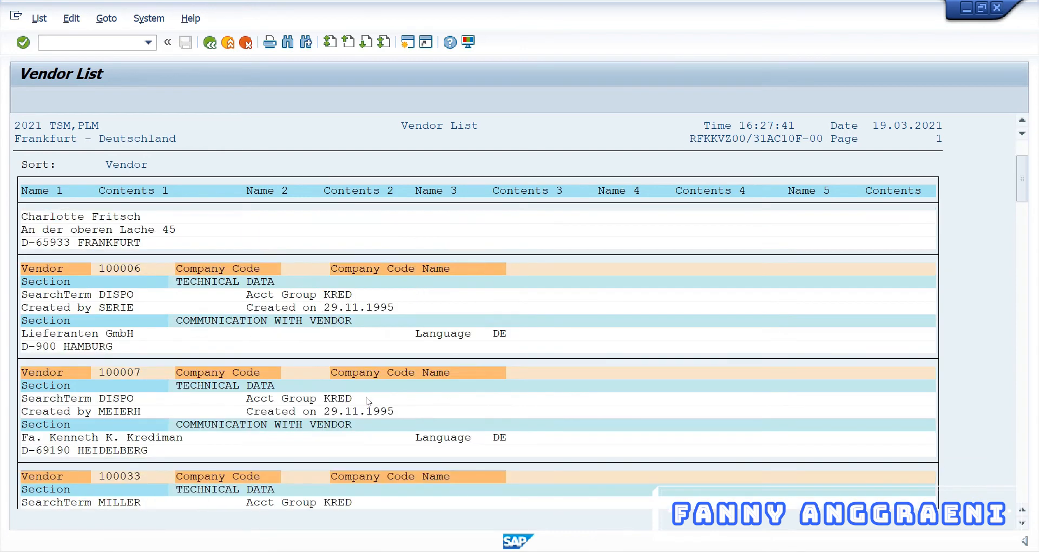
scroll(367, 402, down, 4)
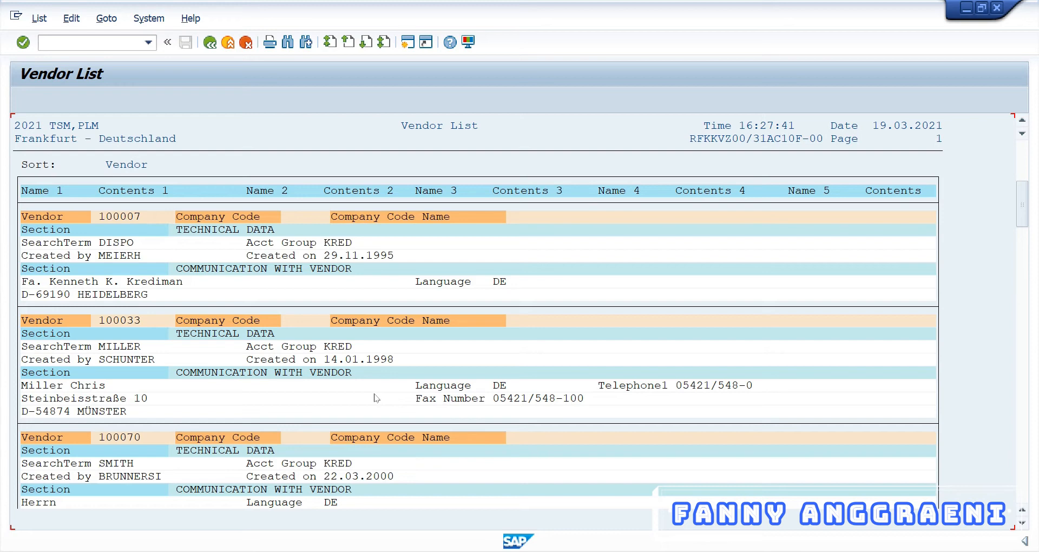
Step: Enter /n in the command field to leave the report
click(64, 43)
text(/n)
key(Return)
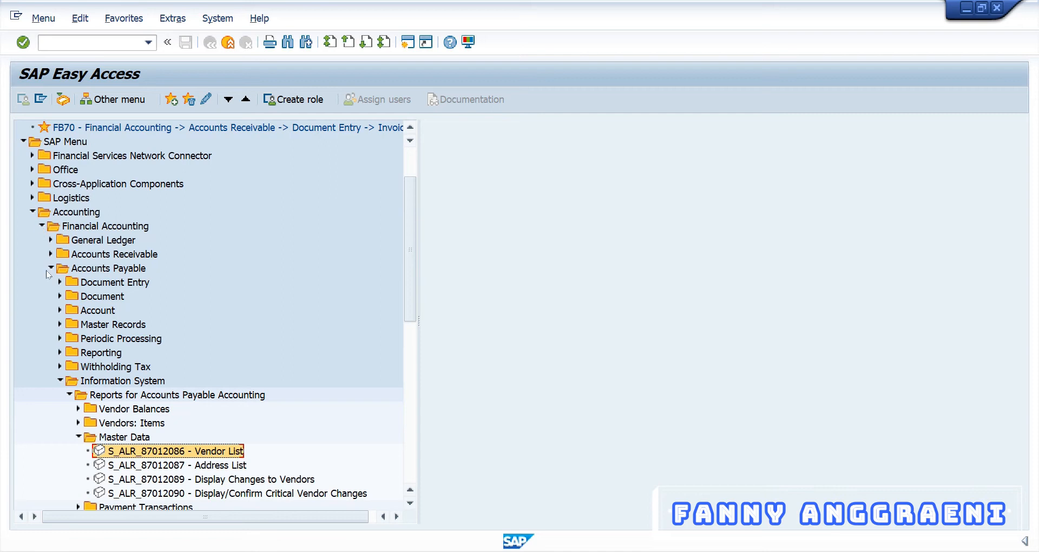
Step: Open FK01 Create Vendor under Master Records, then switch to the Excel login workbook
click(60, 325)
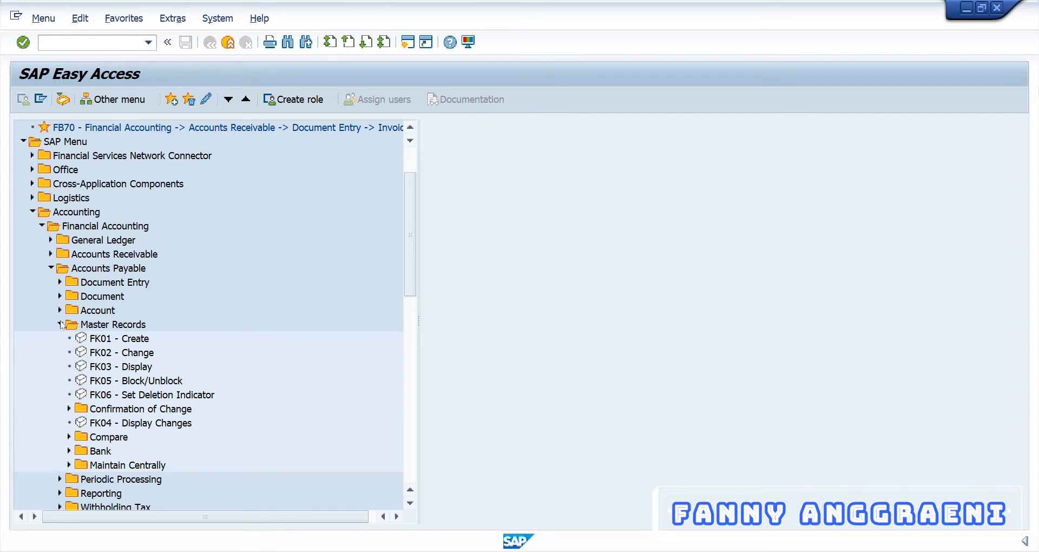
click(100, 342)
double_click(113, 338)
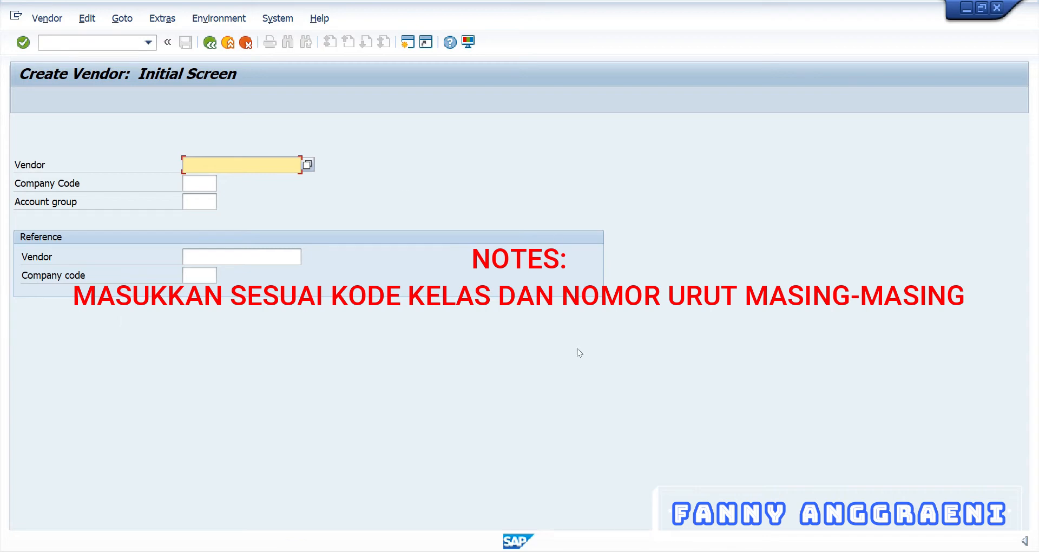
key(alt+Tab)
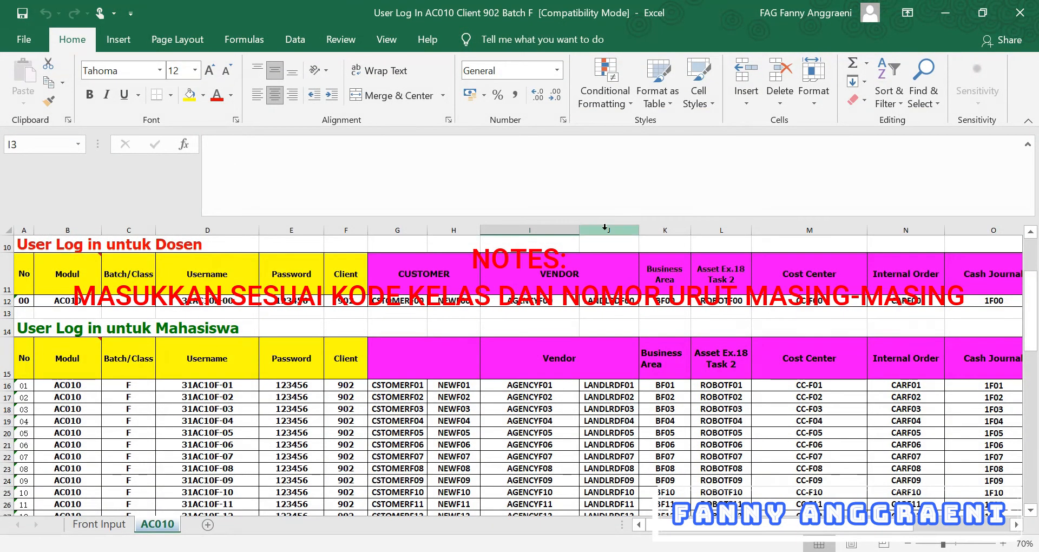
Step: Check the LANDLRDF vendor codes in column J, then minimize Excel
click(605, 227)
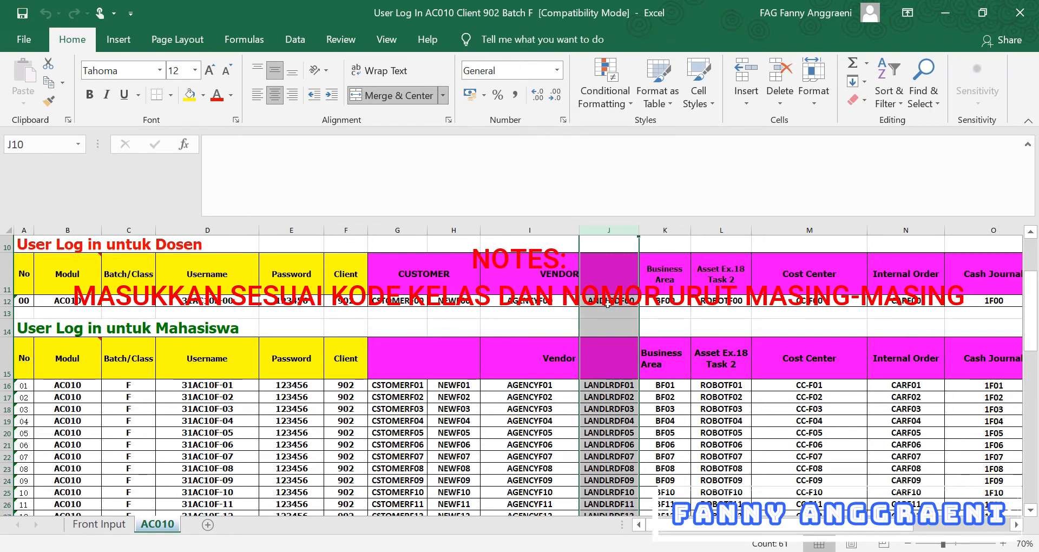
click(946, 15)
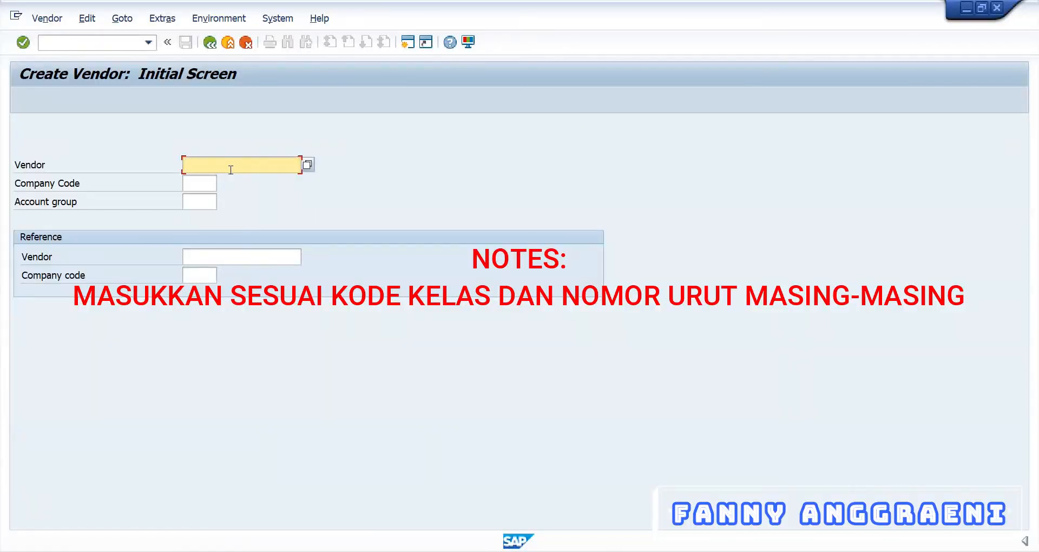
Step: Enter vendor LANDLRDF00, company code 1000 and account group VEND
text(LAN)
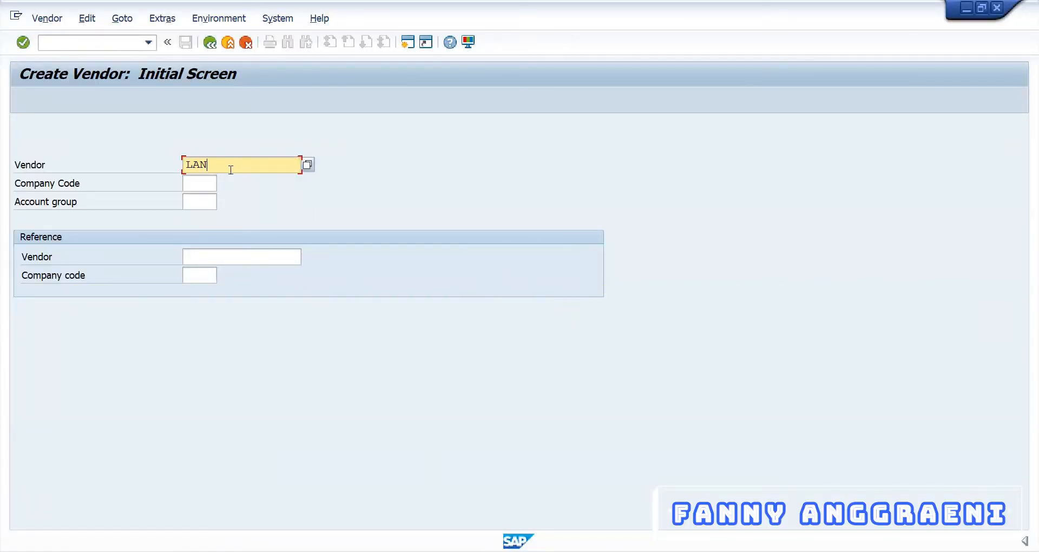
text(DLRDF00)
key(Tab)
text(1)
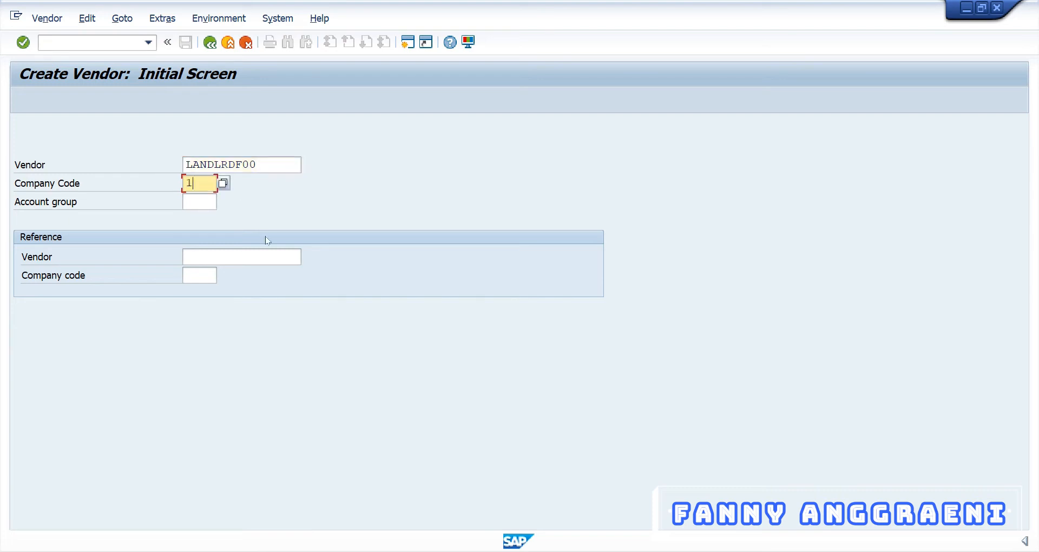
text(000)
click(207, 202)
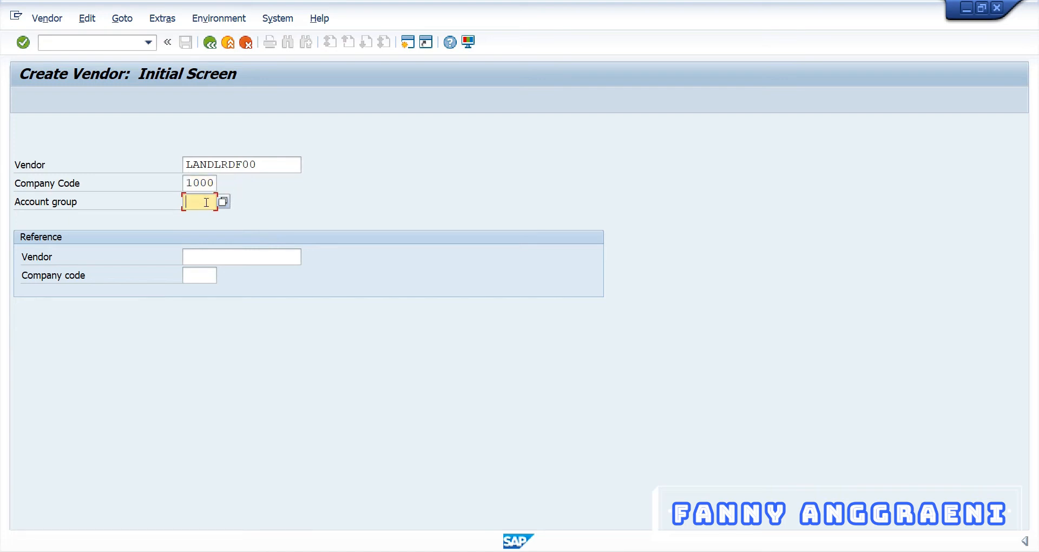
text(VEND)
click(222, 257)
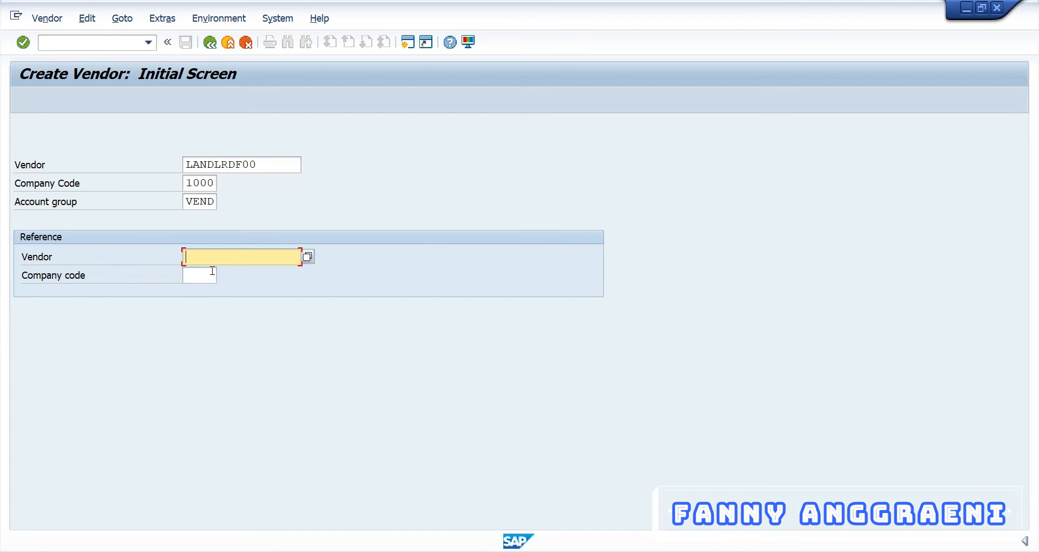
Step: Set reference vendor AGENCY00 with reference company code 1000 and continue to the Address screen
text(AGENCY00)
double_click(260, 250)
click(254, 260)
double_click(253, 258)
key(Tab)
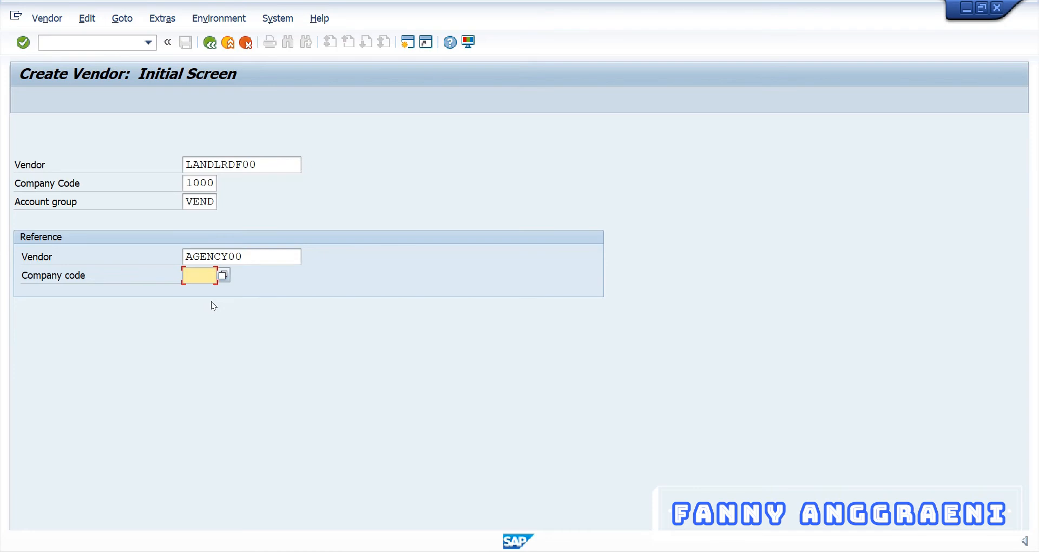
text(1000)
click(245, 256)
drag(245, 256, 184, 260)
click(249, 268)
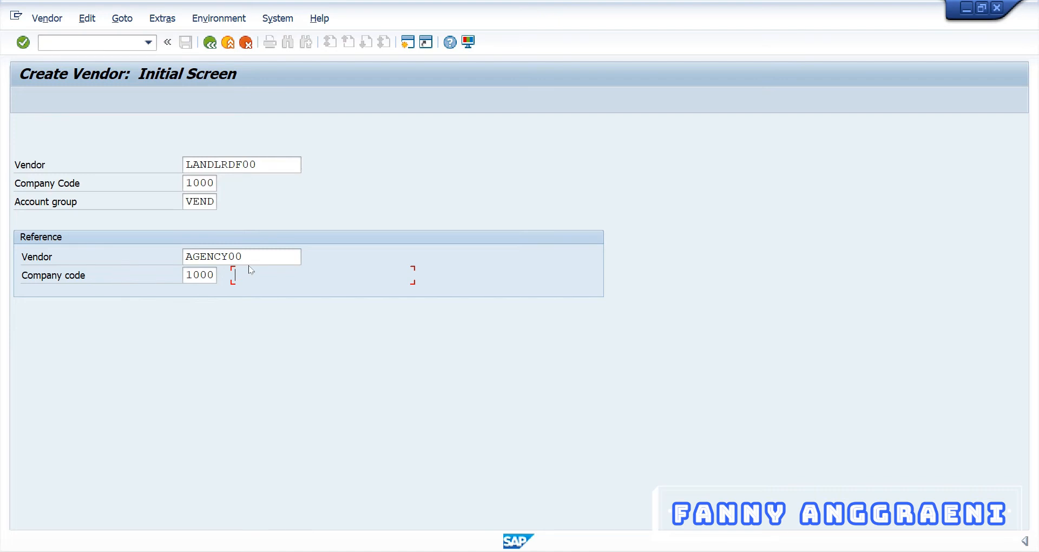
key(Return)
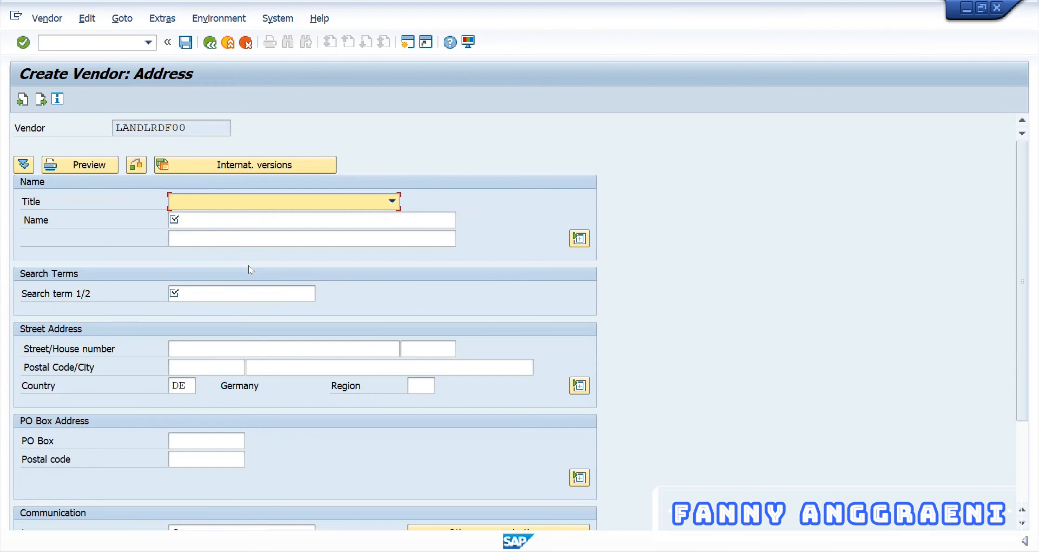
Step: Set title Company, name LWF with the full company name on line two, and begin search term AC
click(215, 202)
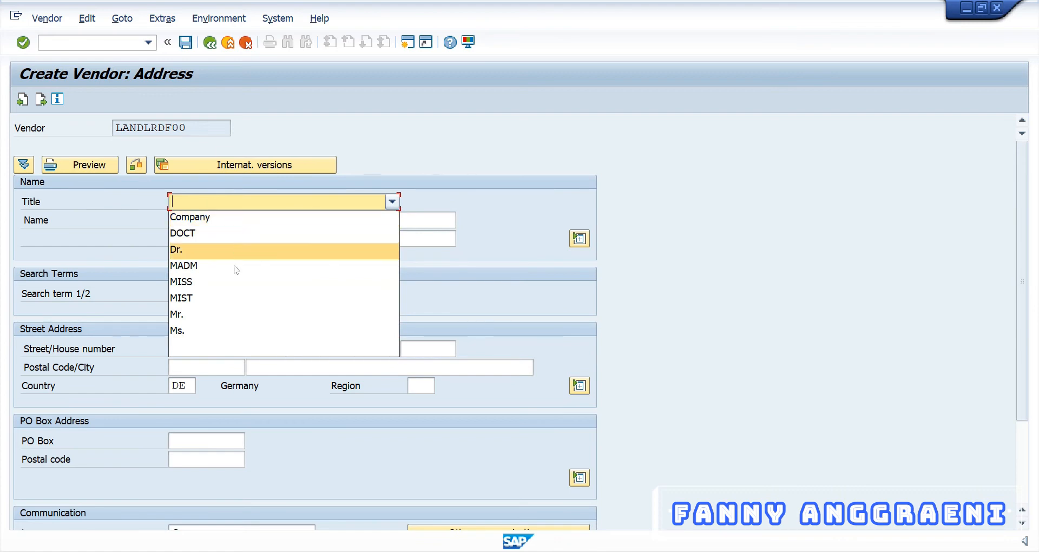
click(240, 218)
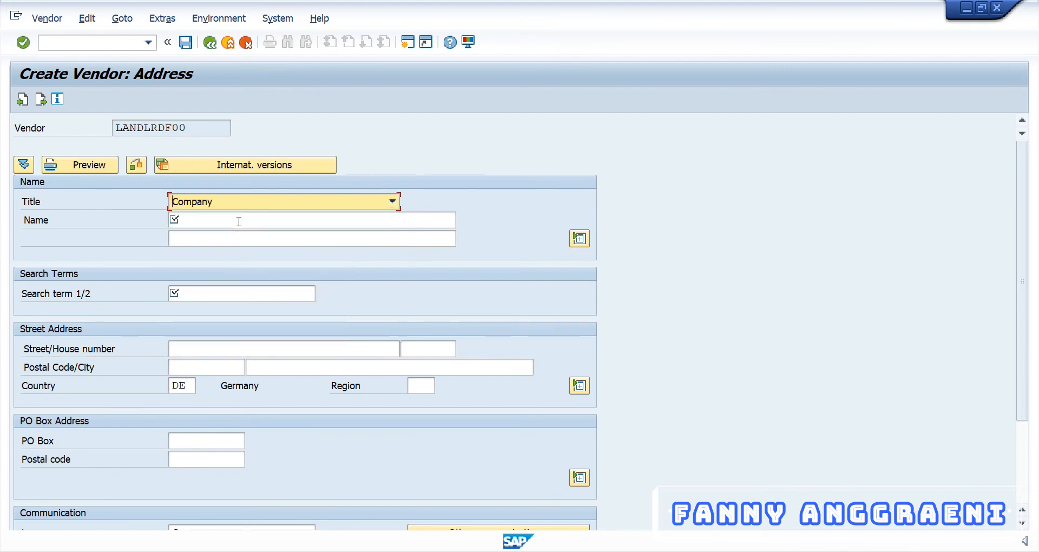
click(239, 222)
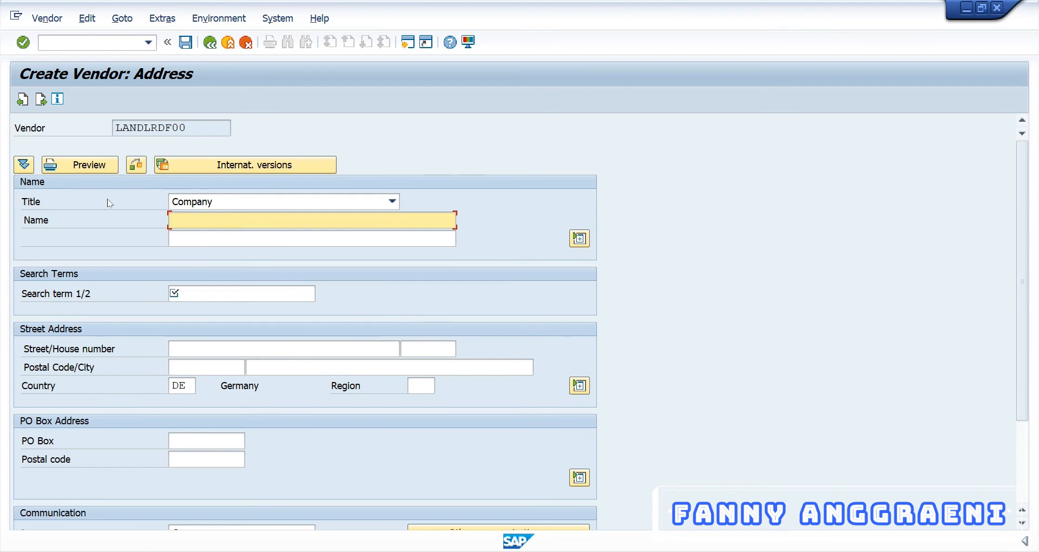
text(LWF)
key(Tab)
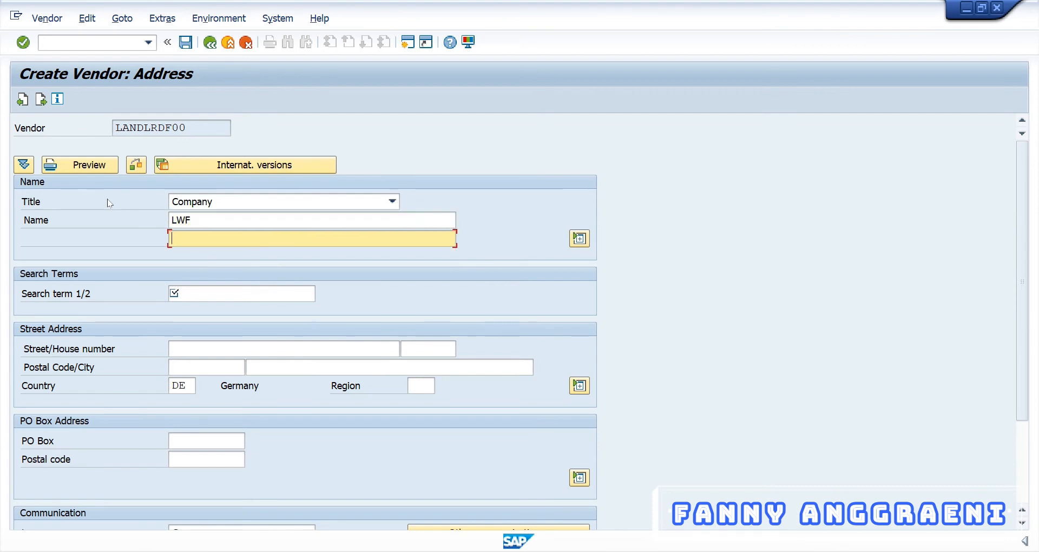
text(Learning With Fanny)
click(247, 294)
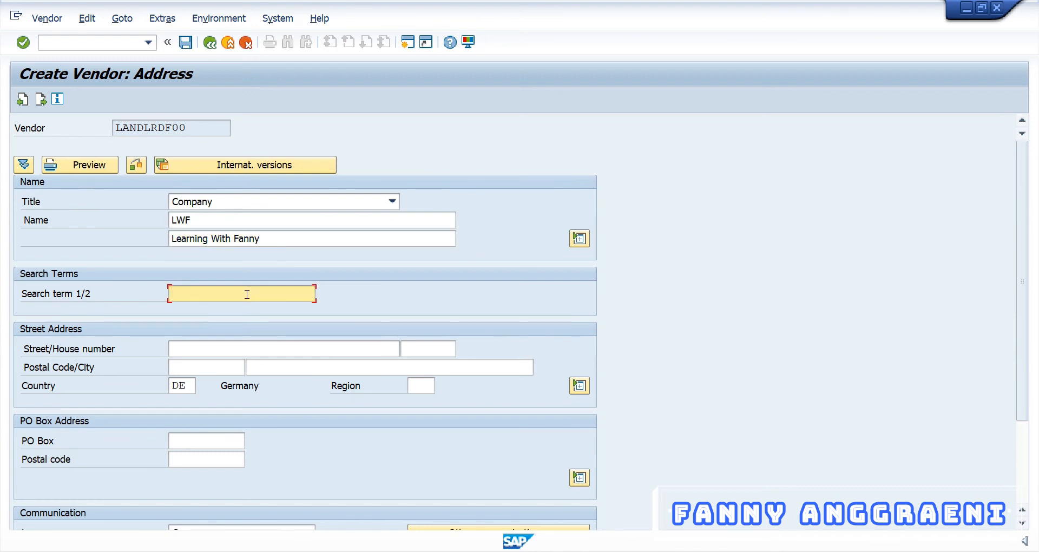
text(AC010)
Step: Enter the vendor's street name and house number
click(197, 353)
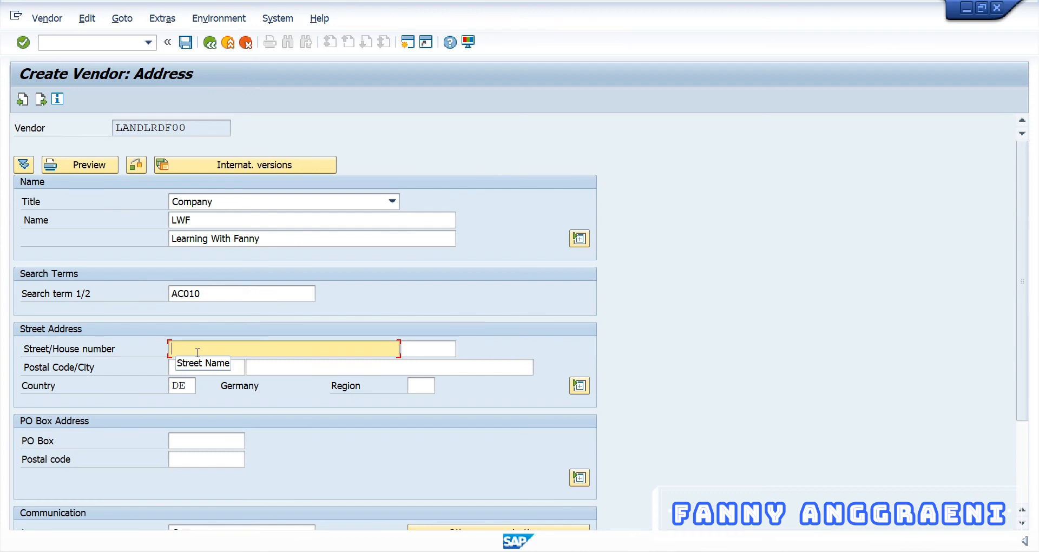
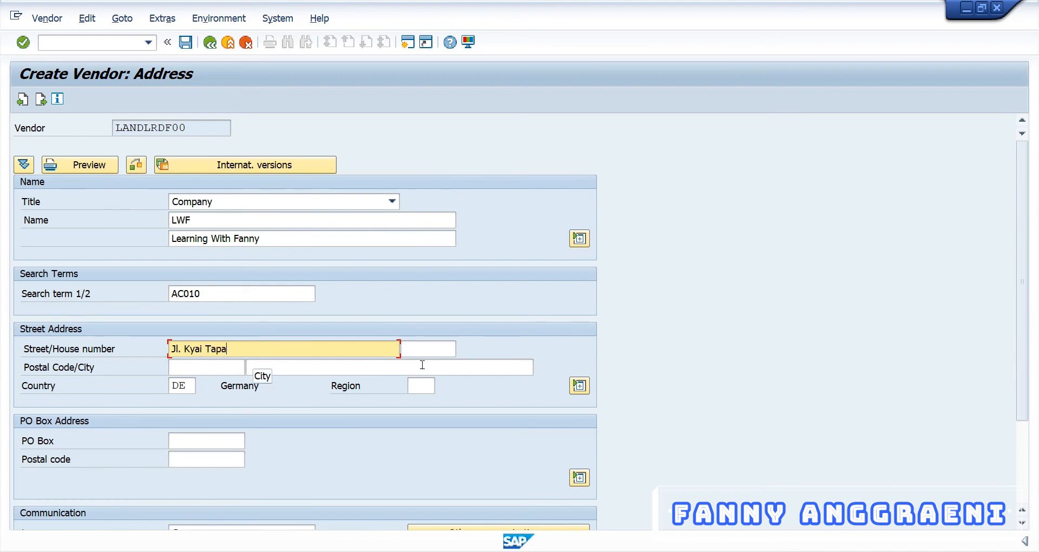
key(Tab)
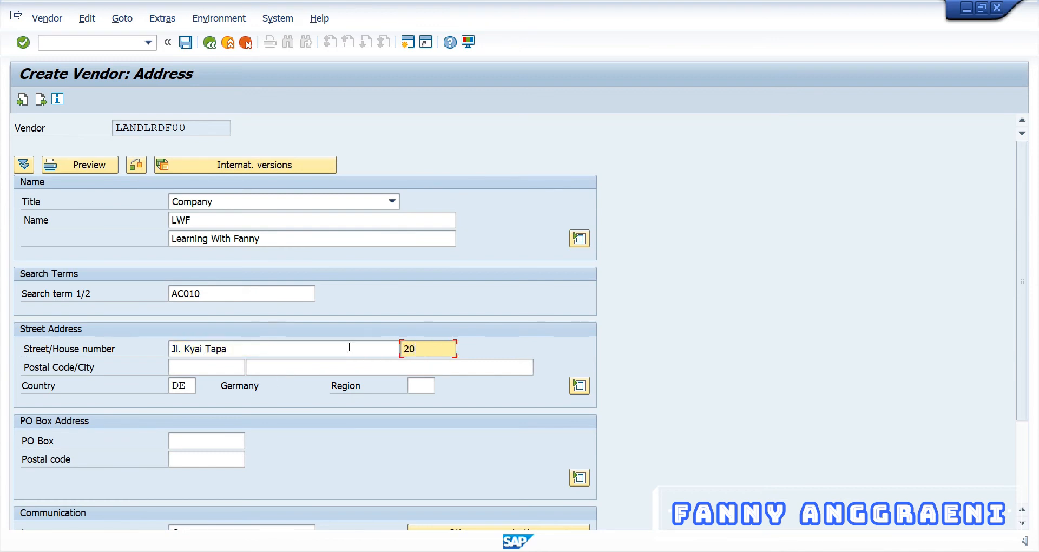
key(shift+Tab)
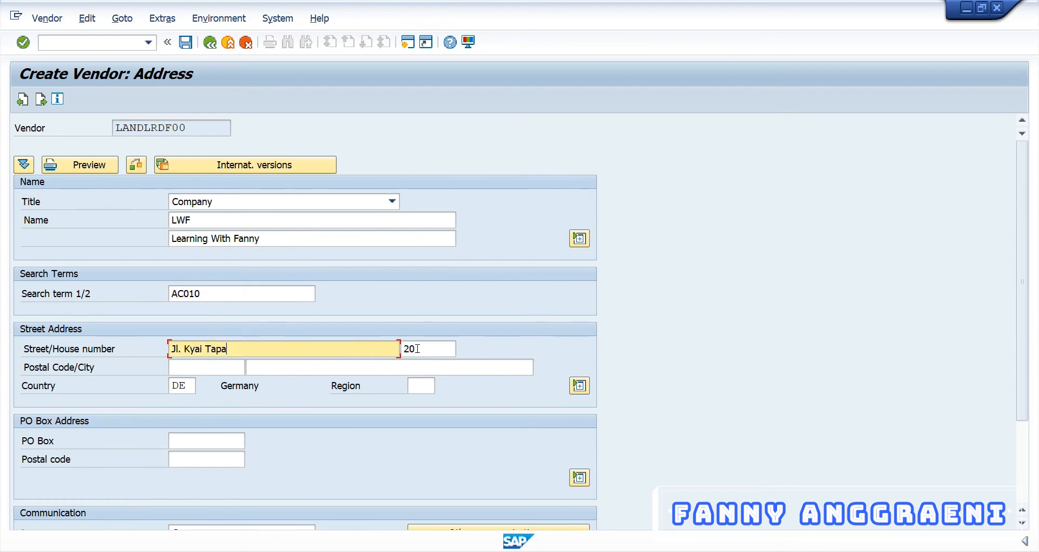
key(Tab)
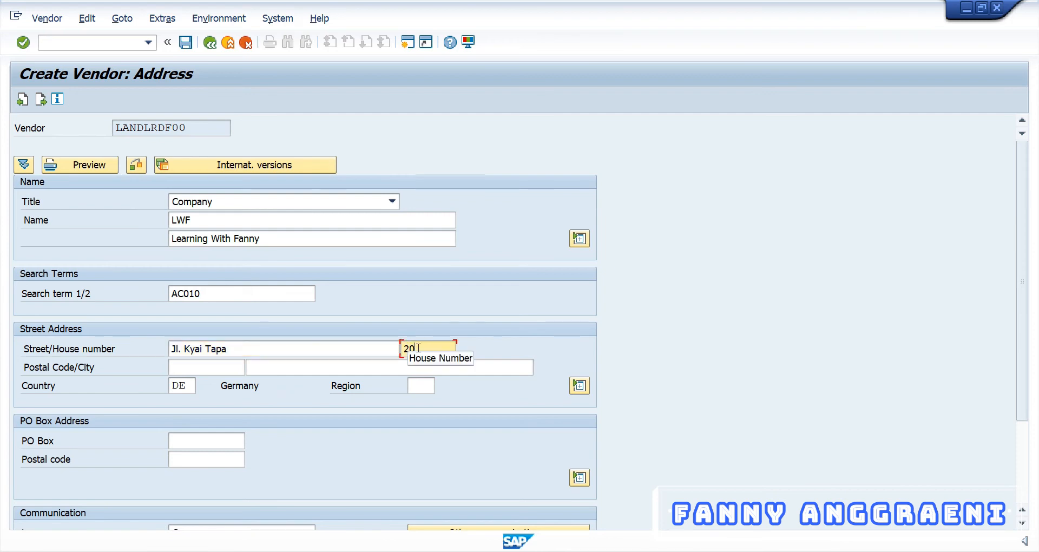
click(236, 351)
click(420, 349)
Step: Enter the postal code and city Jakarta, then choose region 11 (Berlin)
click(208, 363)
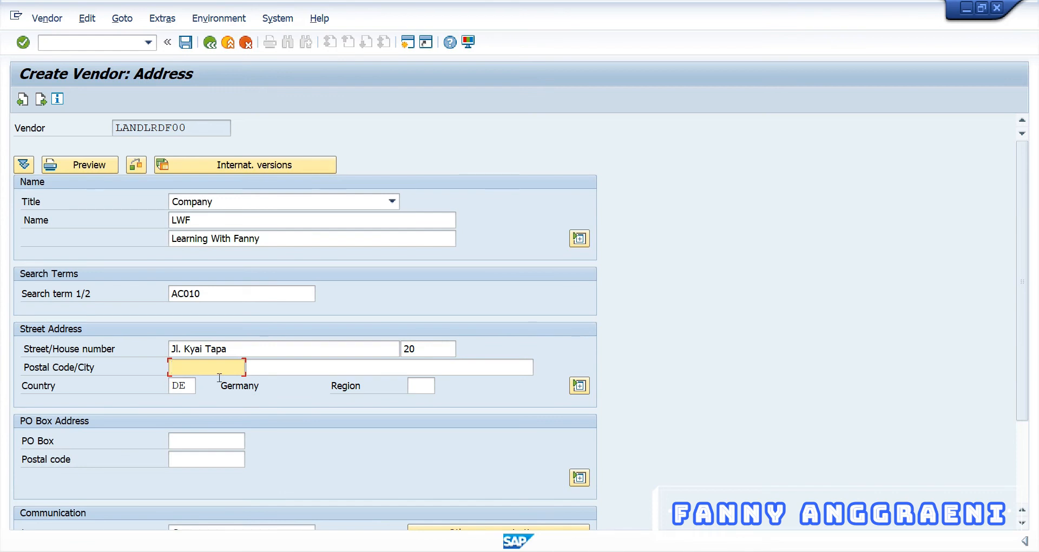
text(12345)
click(346, 365)
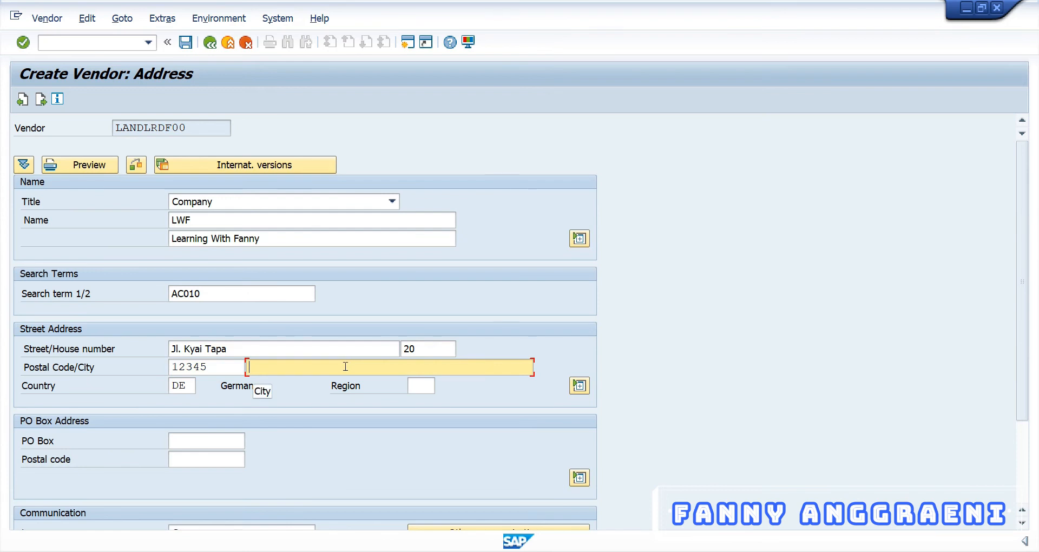
text(Jakarta)
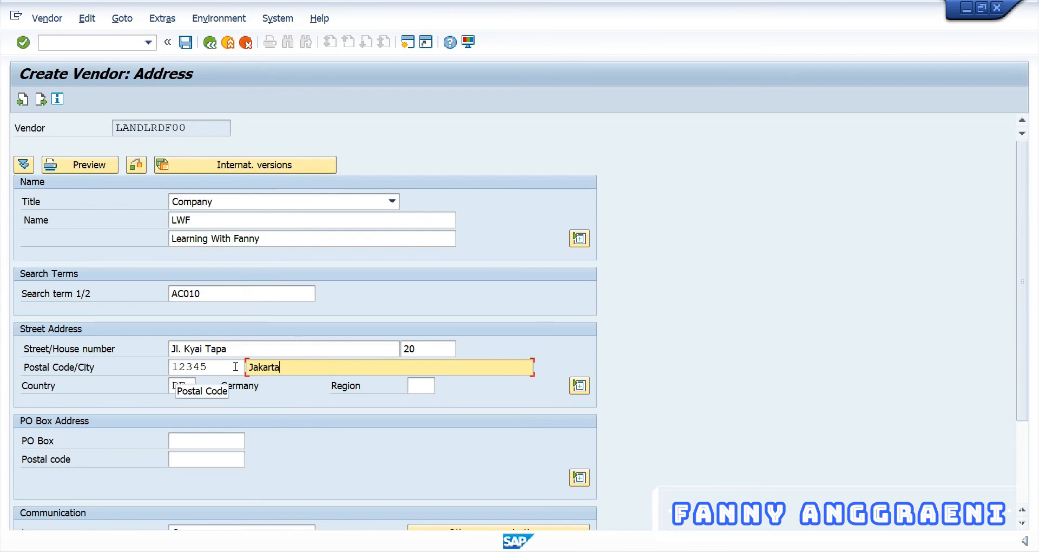
key(Tab)
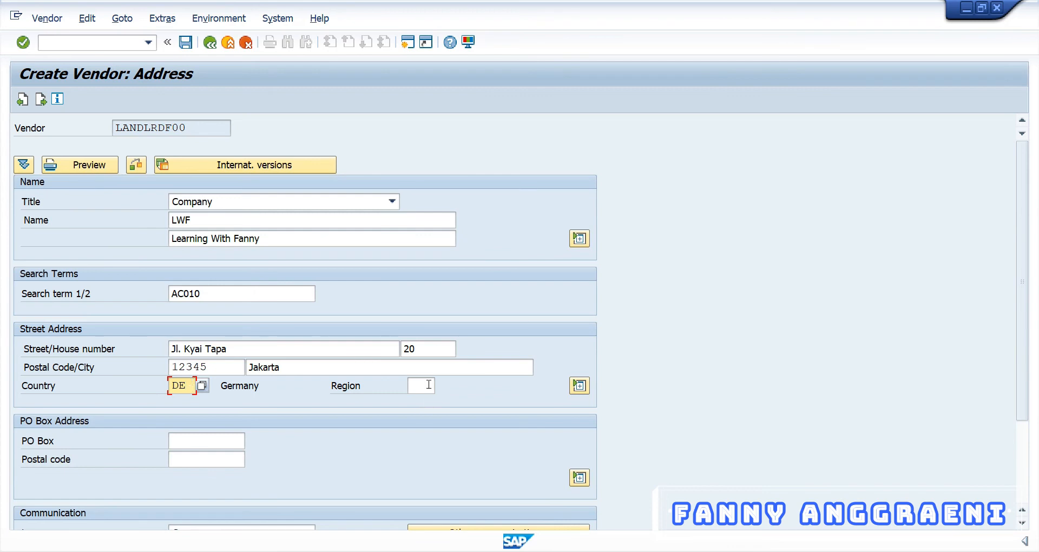
key(Return)
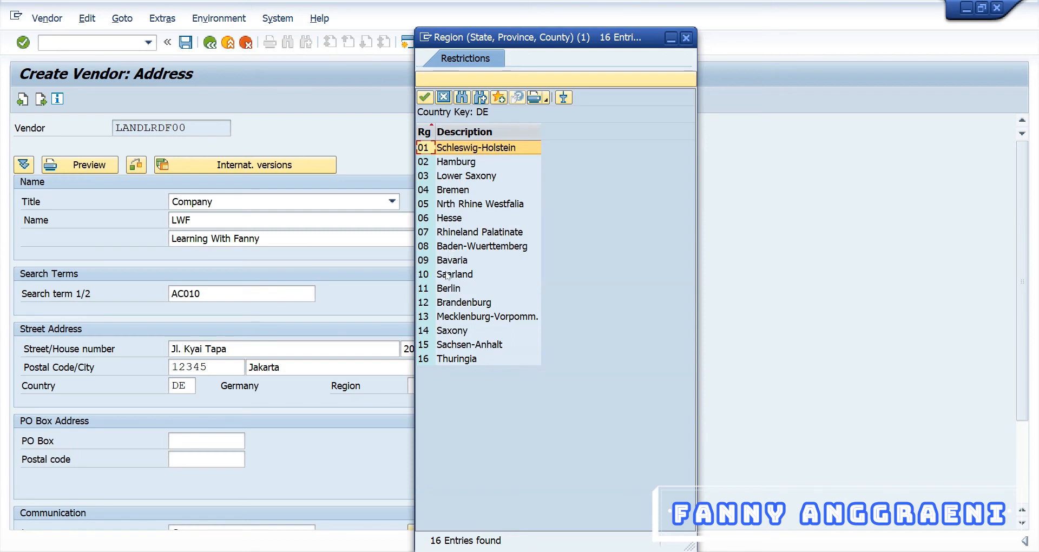
double_click(431, 289)
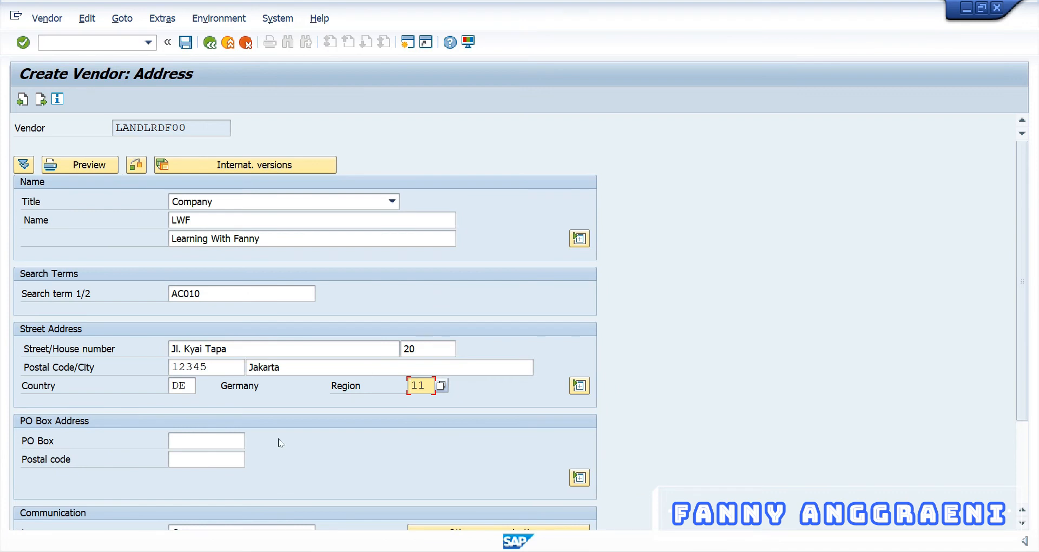
Step: Switch the vendor's communication language from German to Indonesian
scroll(162, 437, down, 6)
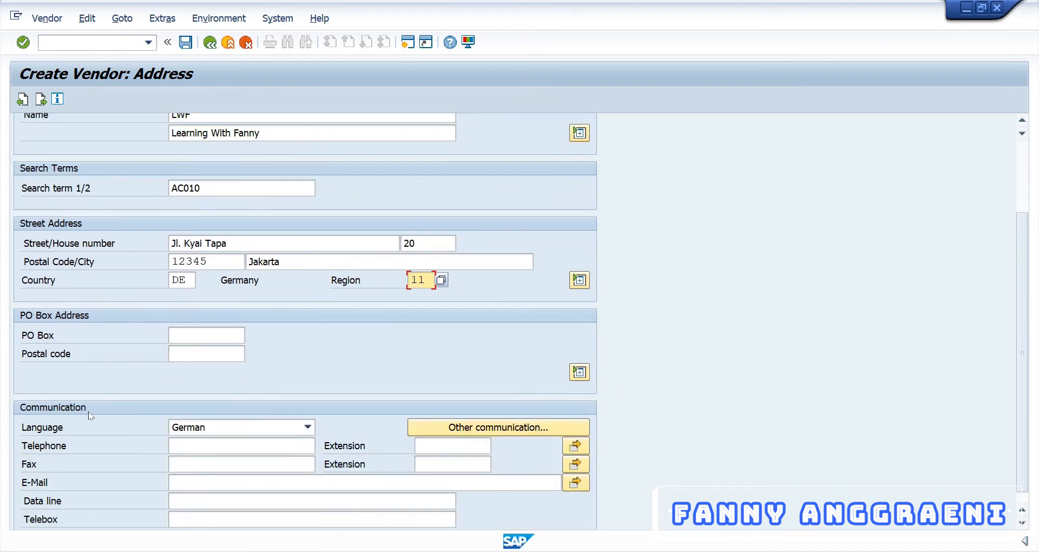
click(208, 432)
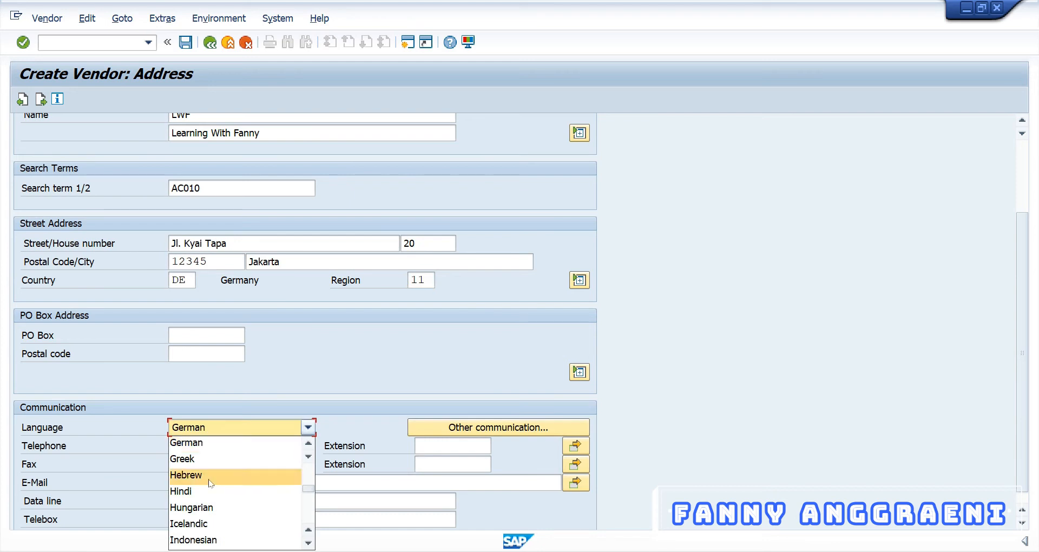
click(208, 540)
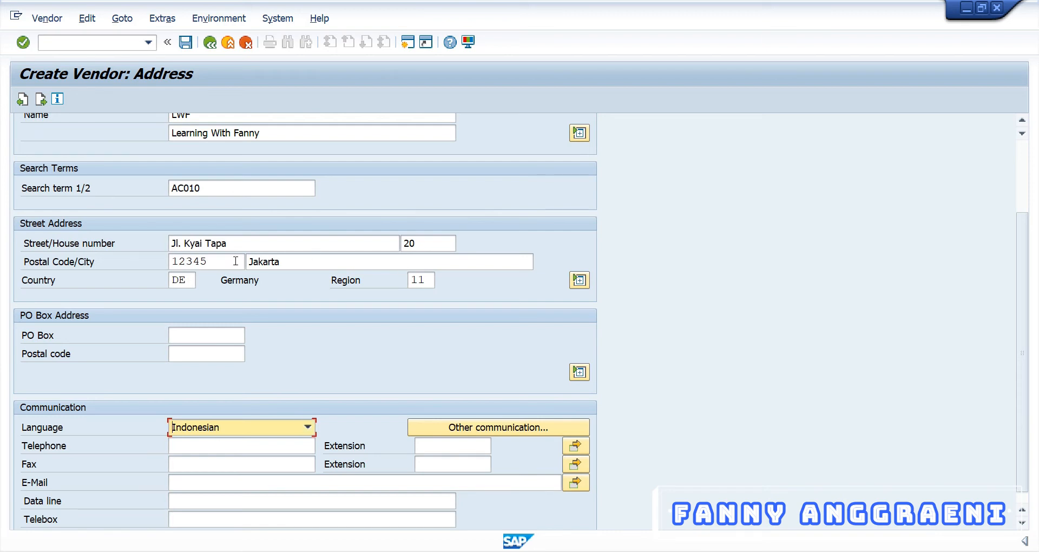
scroll(251, 243, up, 1)
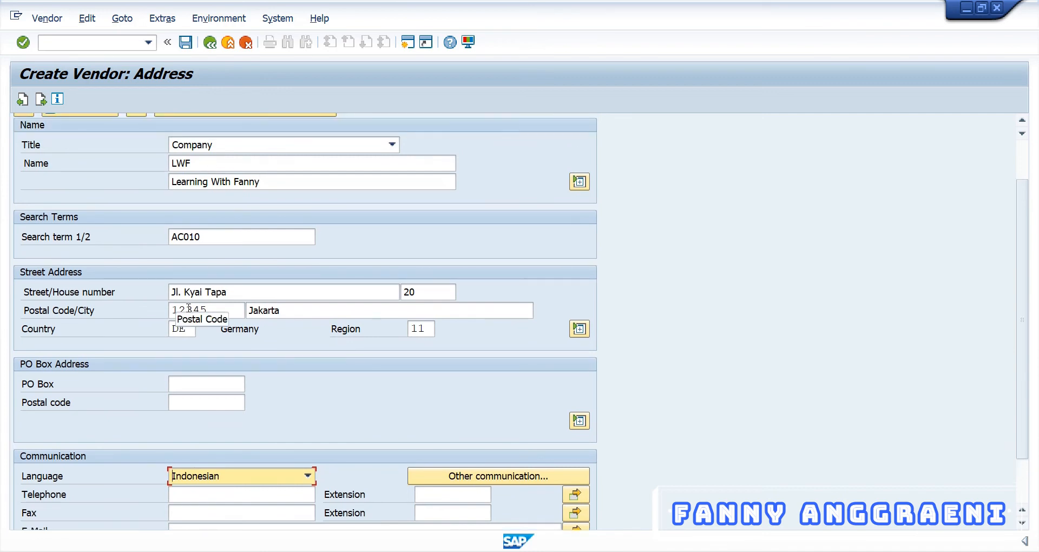
scroll(261, 366, down, 1)
scroll(261, 367, down, 1)
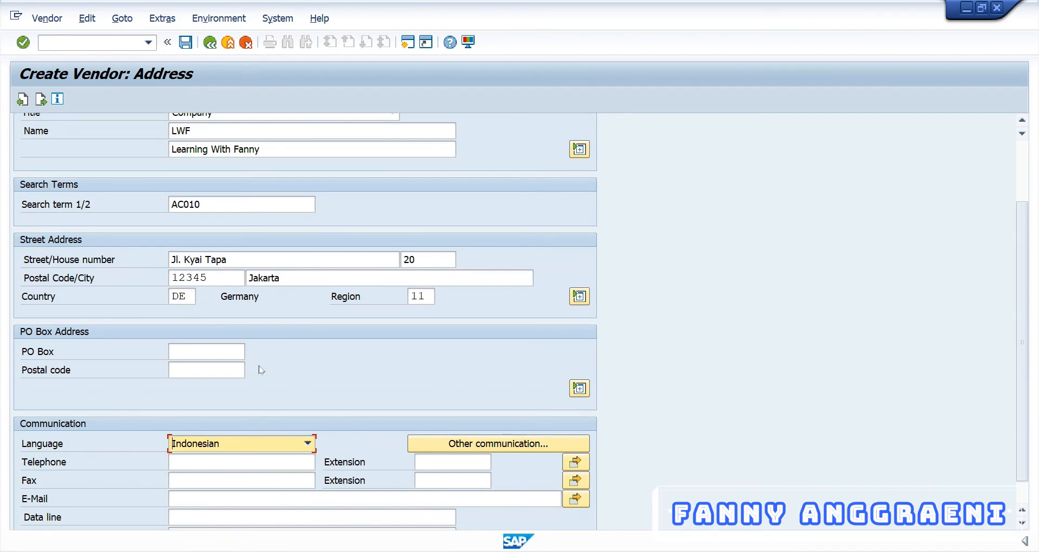
Step: Advance through Control, Payment transactions and Contact persons to the company code 1000 Accounting information
key(Return)
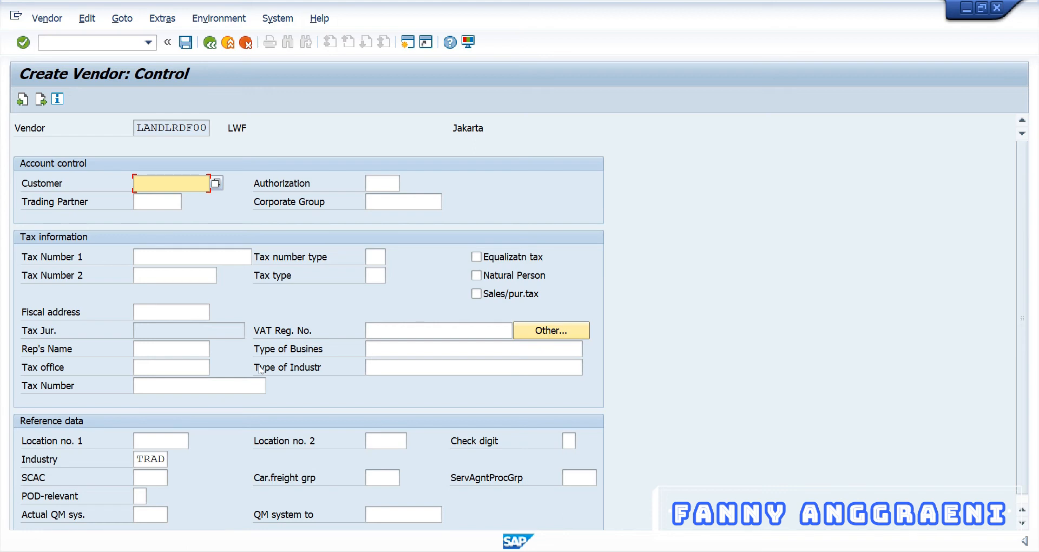
key(Return)
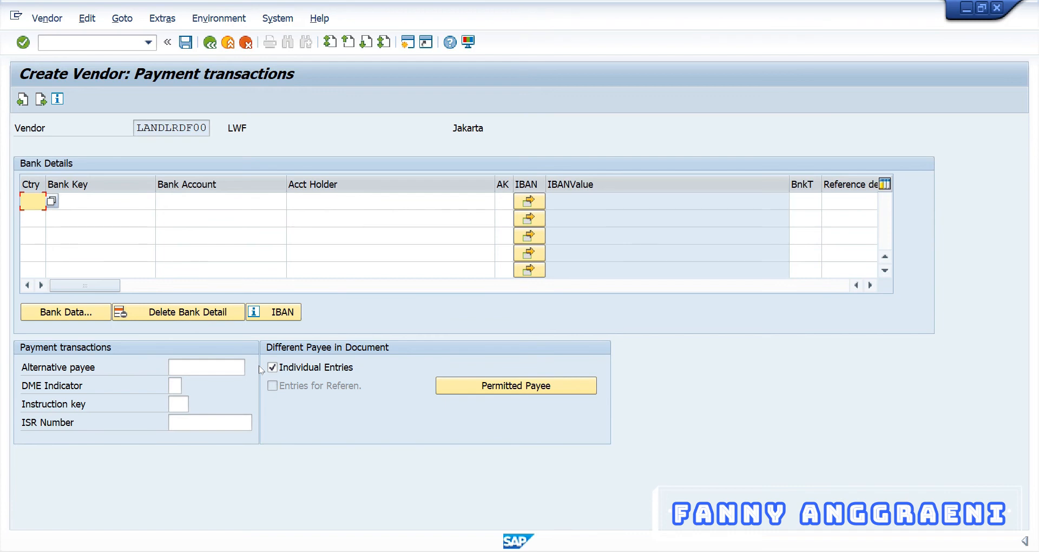
key(Return)
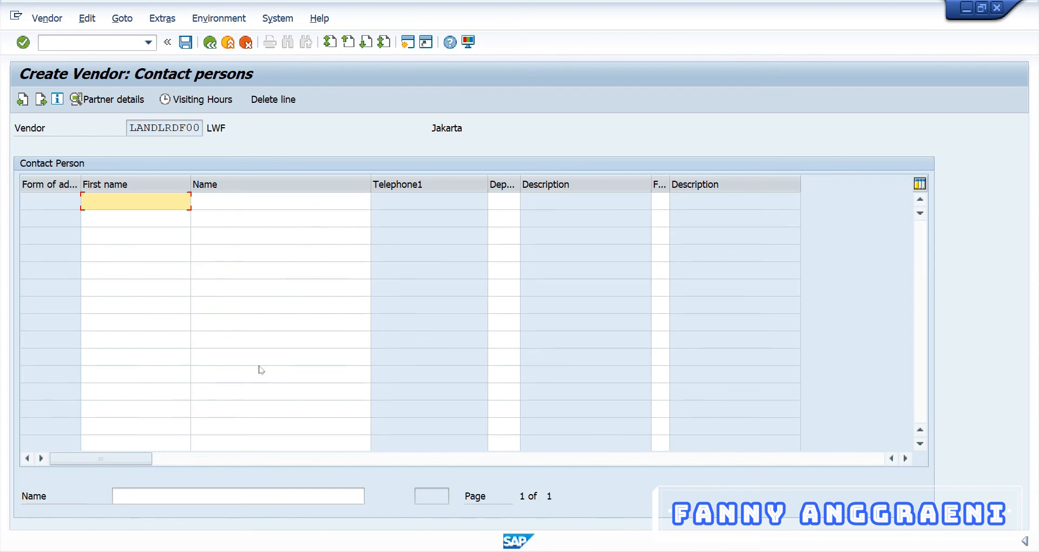
key(Return)
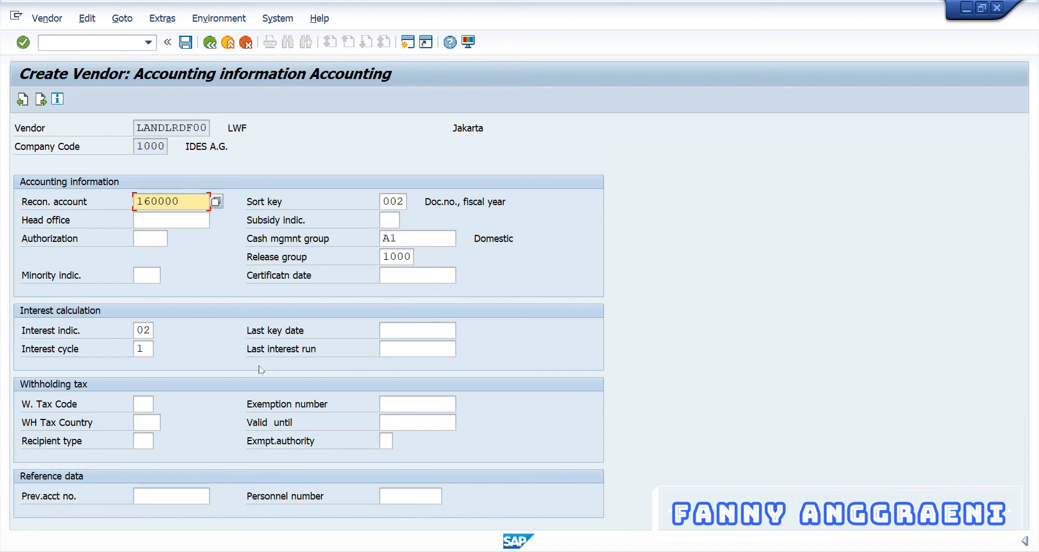
Step: Review the reconciliation account choices, keep 160000, and continue to payment transactions data
click(215, 203)
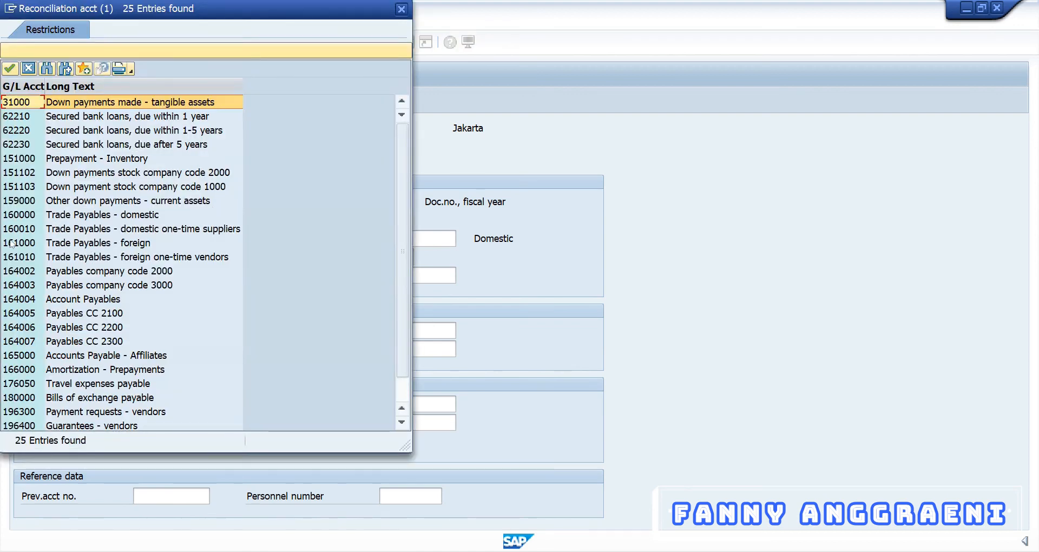
click(14, 216)
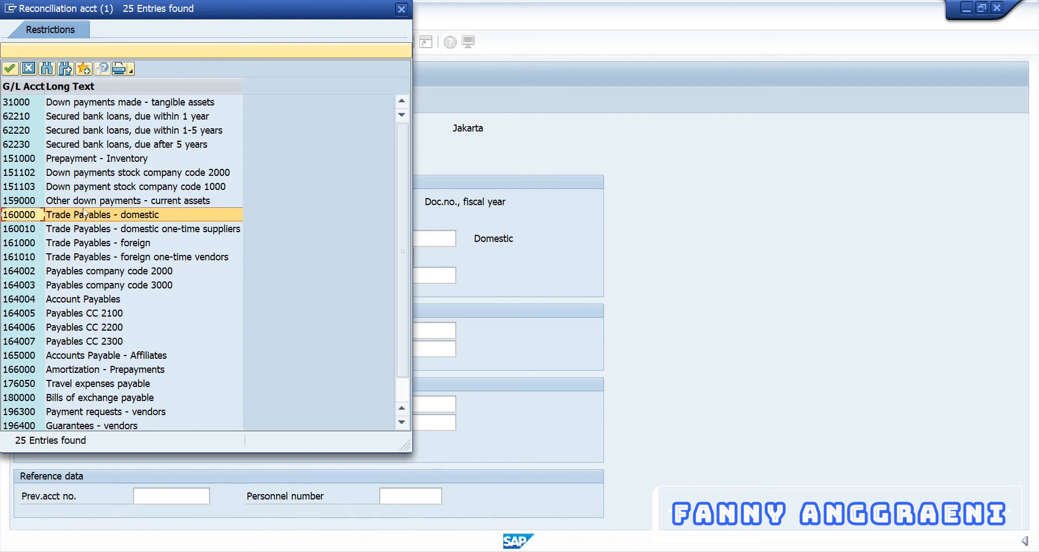
click(401, 9)
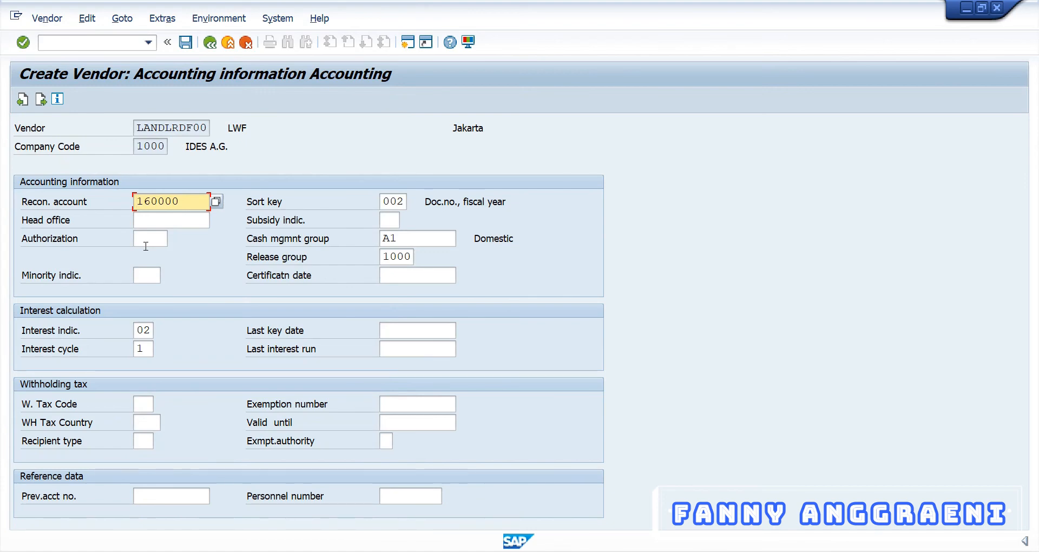
key(Return)
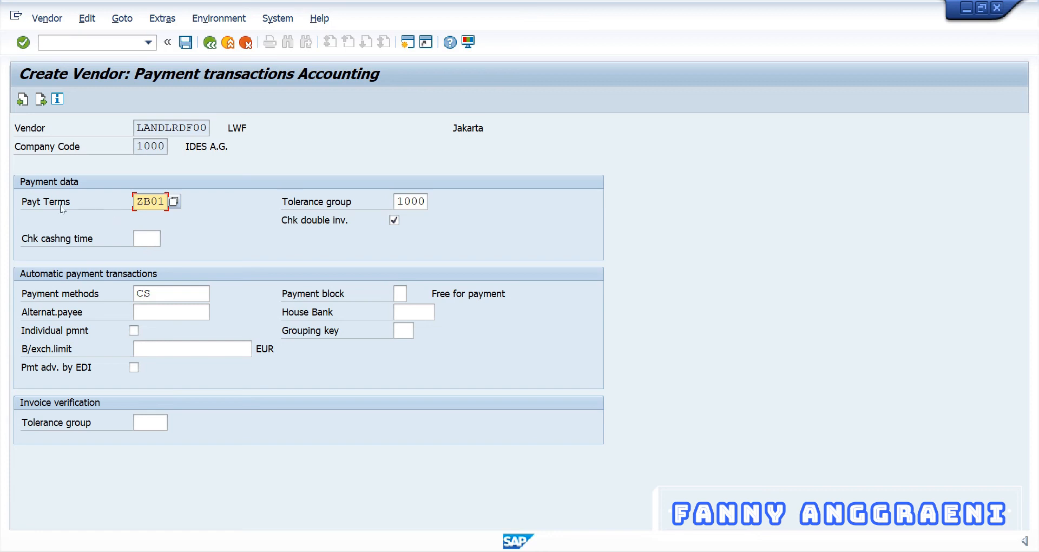
Step: Keep payment terms ZB01 from the terms list and continue to the Correspondence screen
click(175, 202)
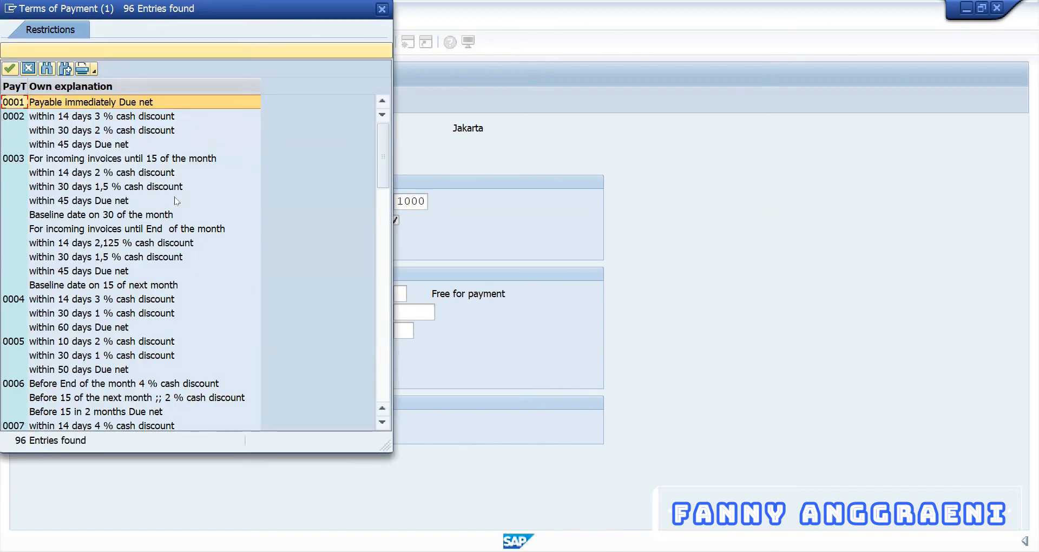
scroll(174, 201, down, 12)
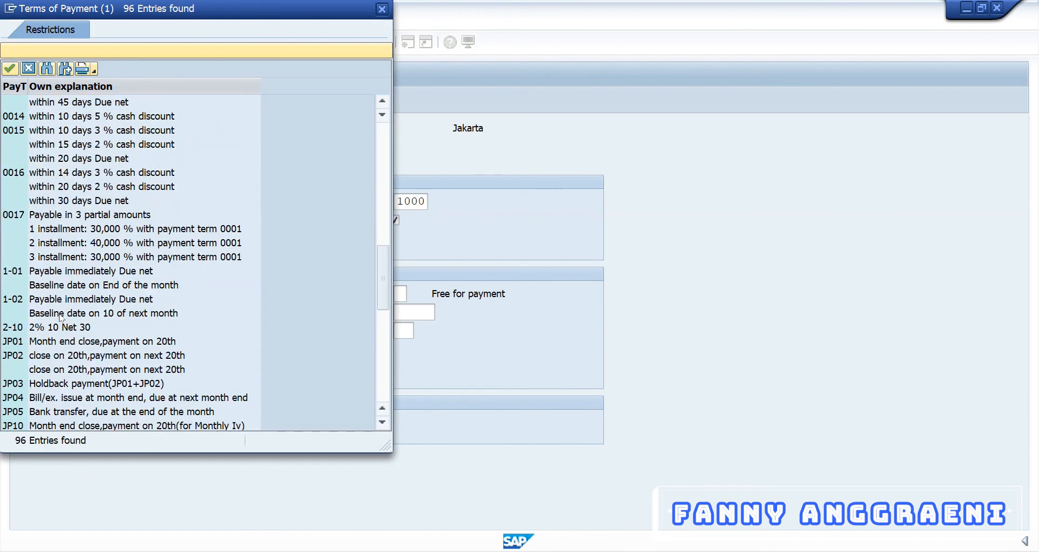
scroll(60, 317, down, 8)
click(55, 174)
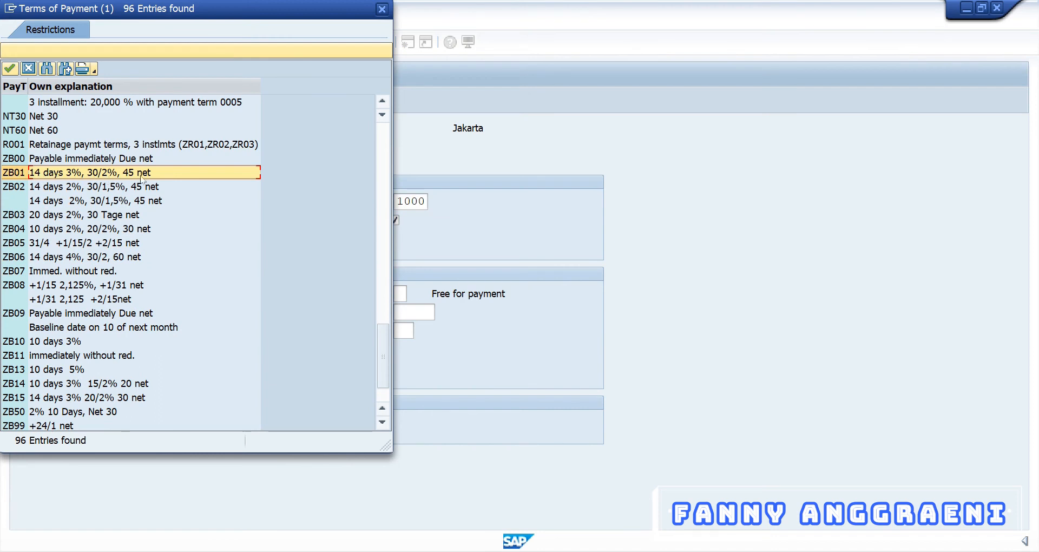
click(382, 10)
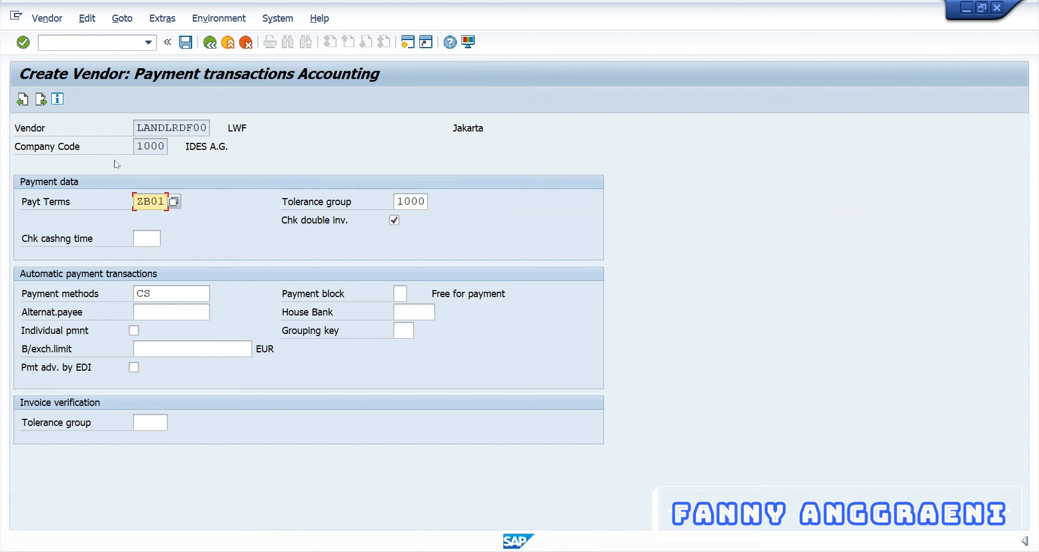
key(Return)
key(Return)
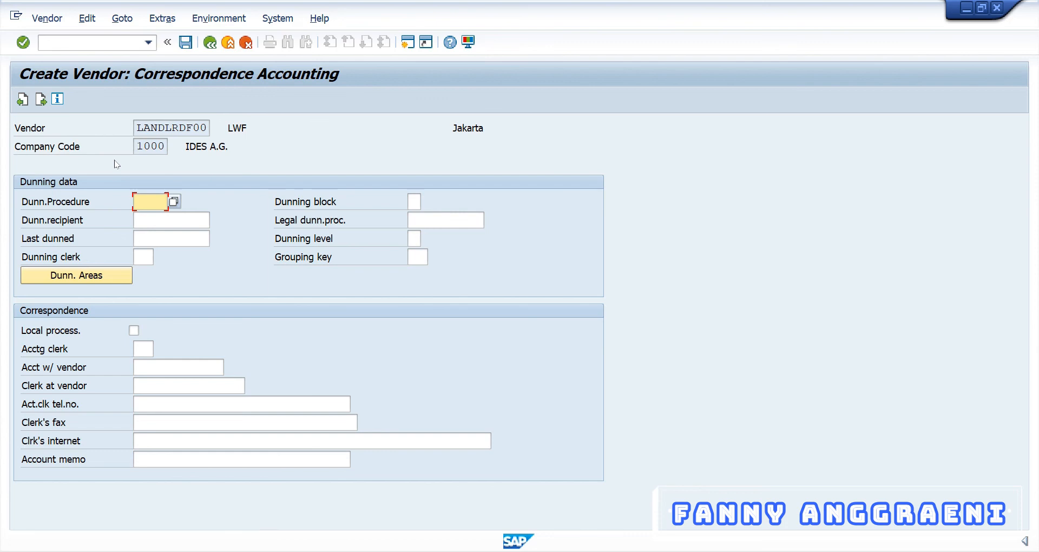
Step: Finish the last data screen and confirm Yes to save vendor LANDLRDF00
key(Return)
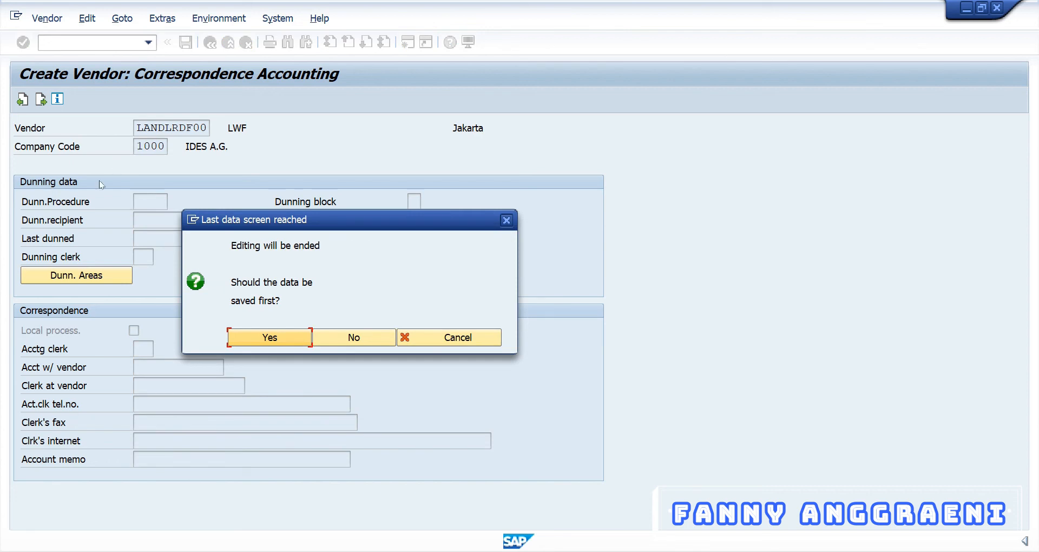
click(270, 337)
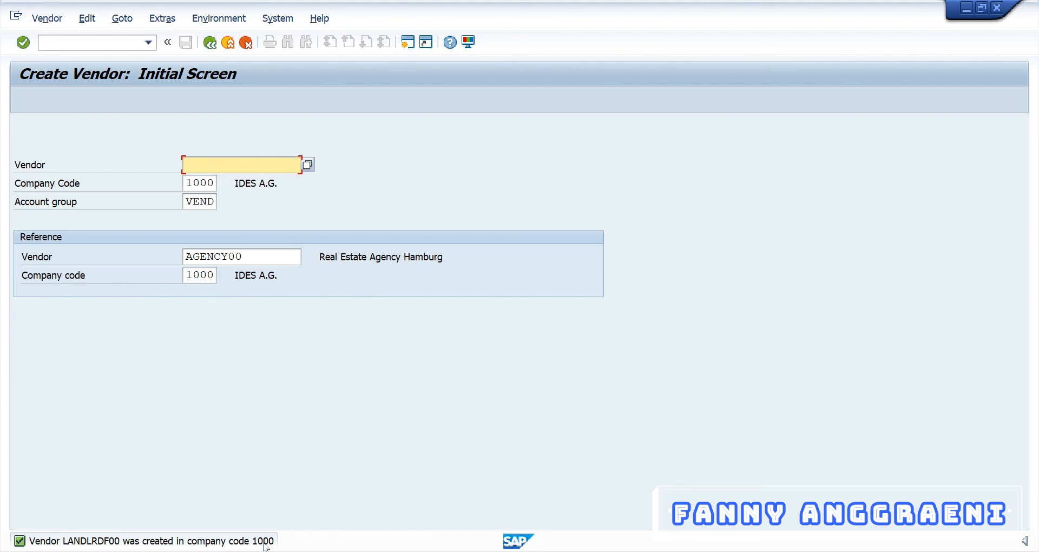
Step: Exit to SAP Easy Access with /n and select FK02 - Change under Master Records
click(101, 47)
text(/n)
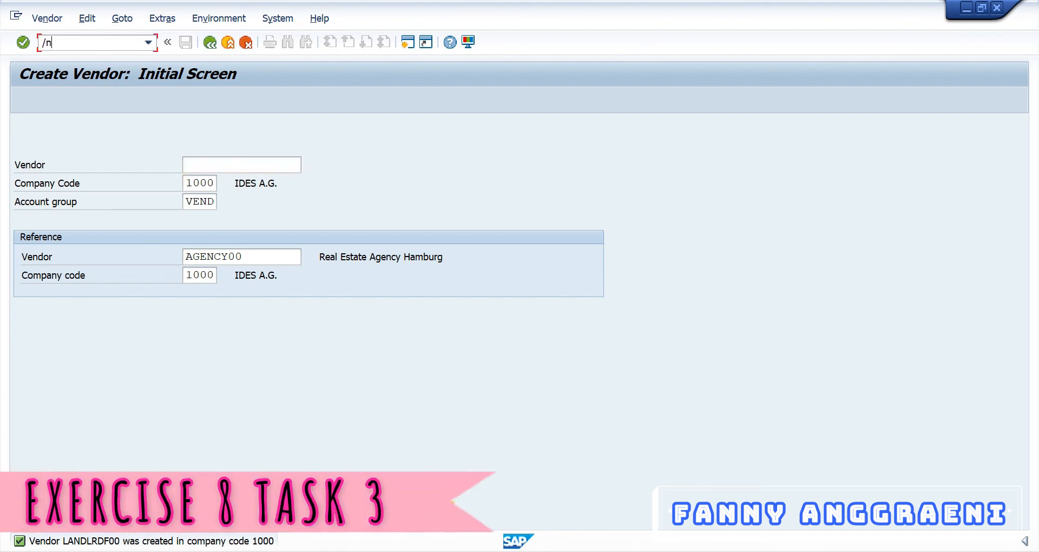
key(Return)
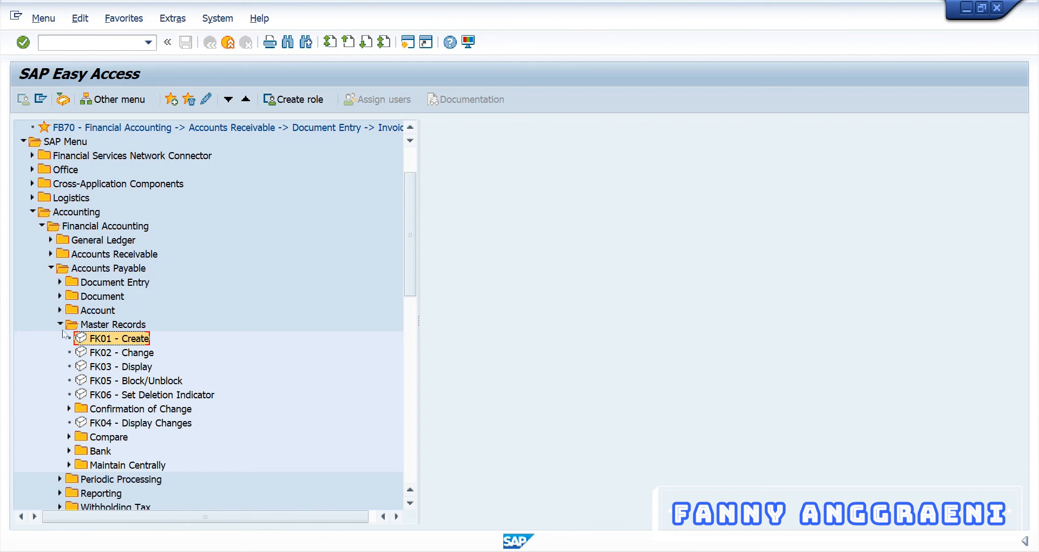
click(99, 356)
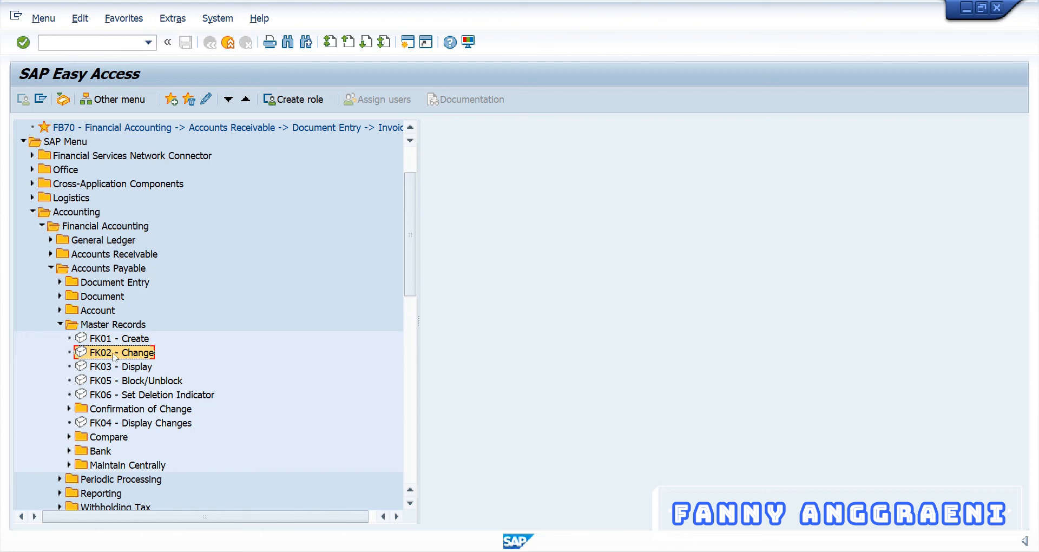
Step: Run FK02 for LANDLRDF00 with company code 1000 Payment transactions selected
double_click(115, 355)
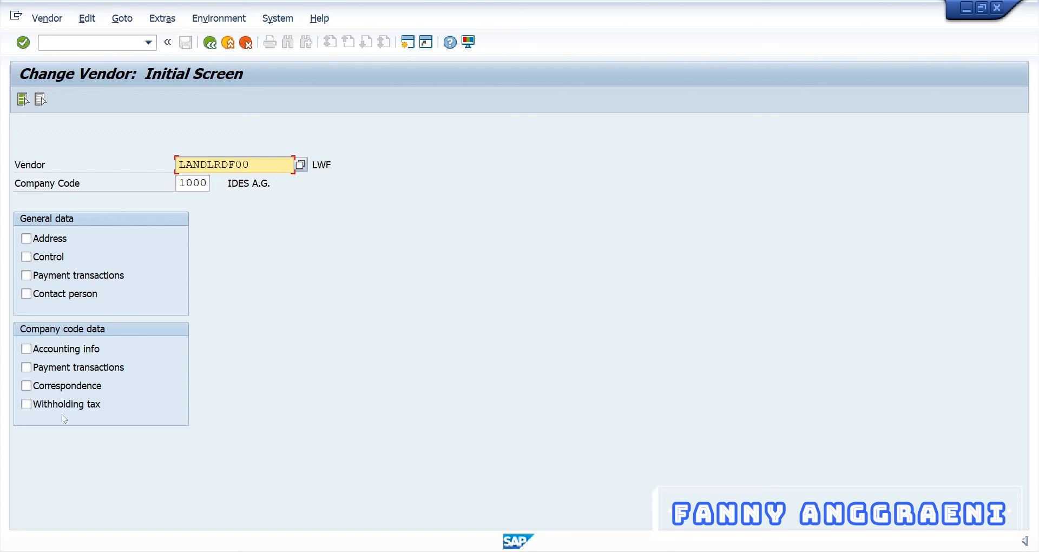
click(27, 370)
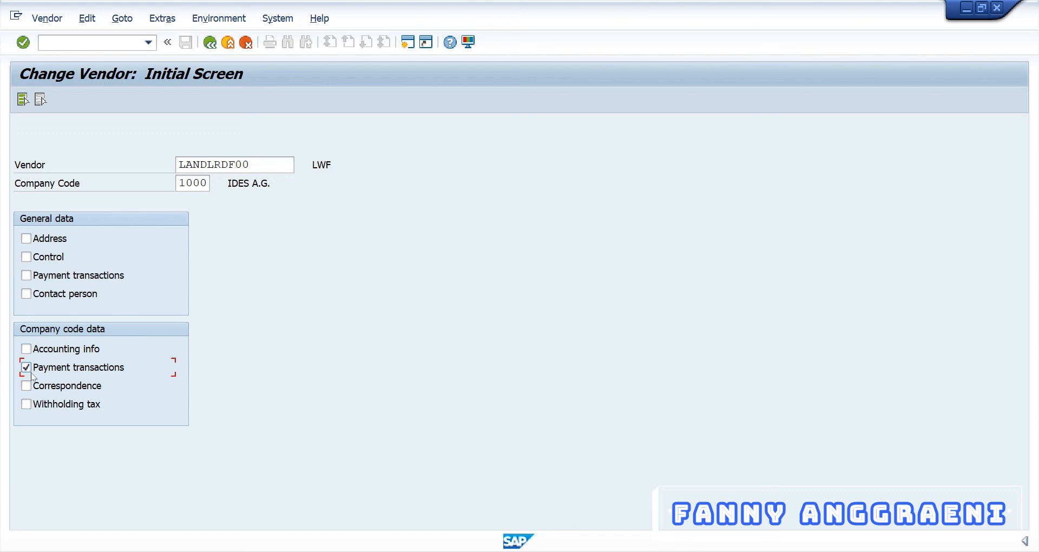
key(Return)
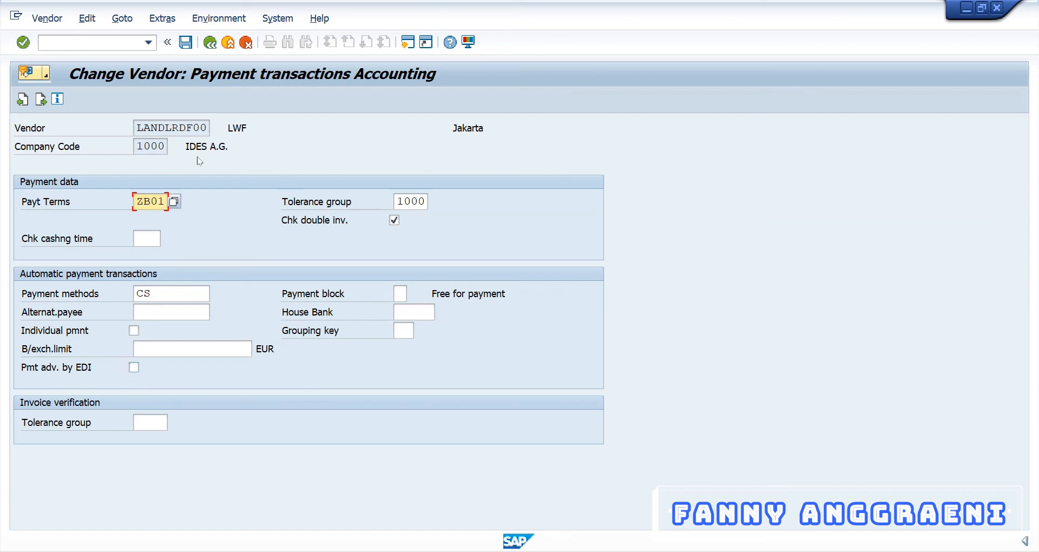
Step: Replace payment terms ZB01 with ZB00 (payable immediately, due net) from the terms list
click(173, 201)
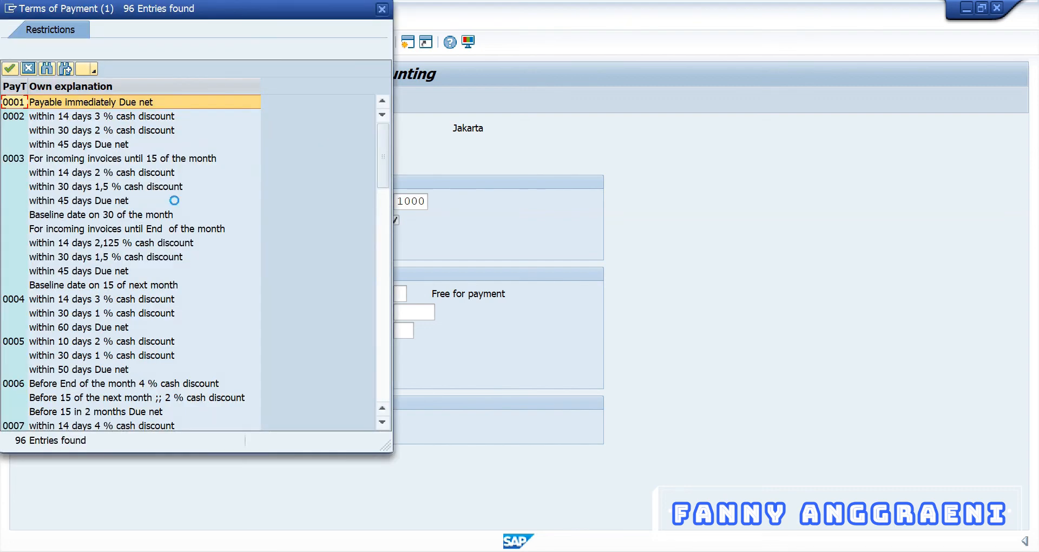
scroll(171, 269, down, 6)
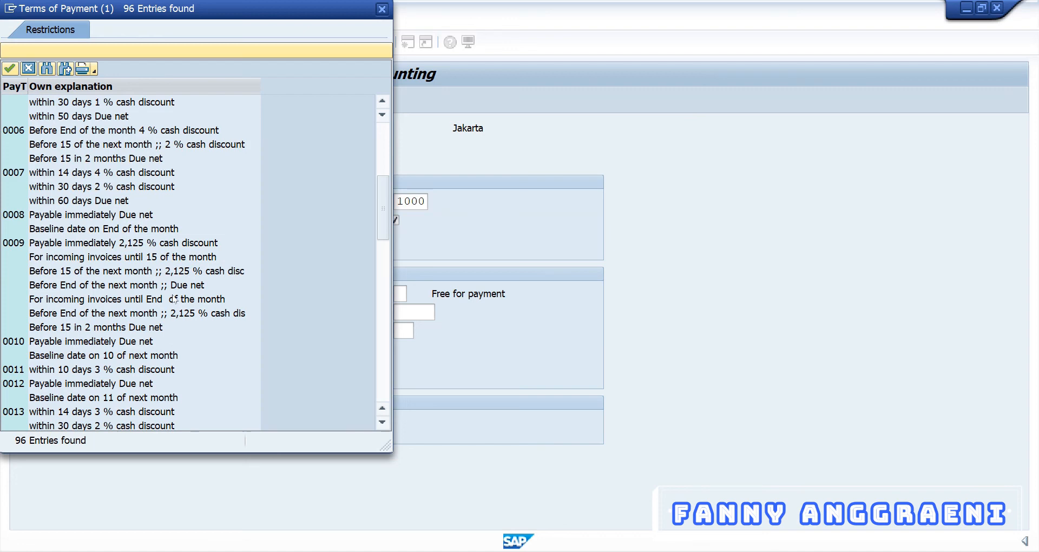
scroll(174, 299, down, 15)
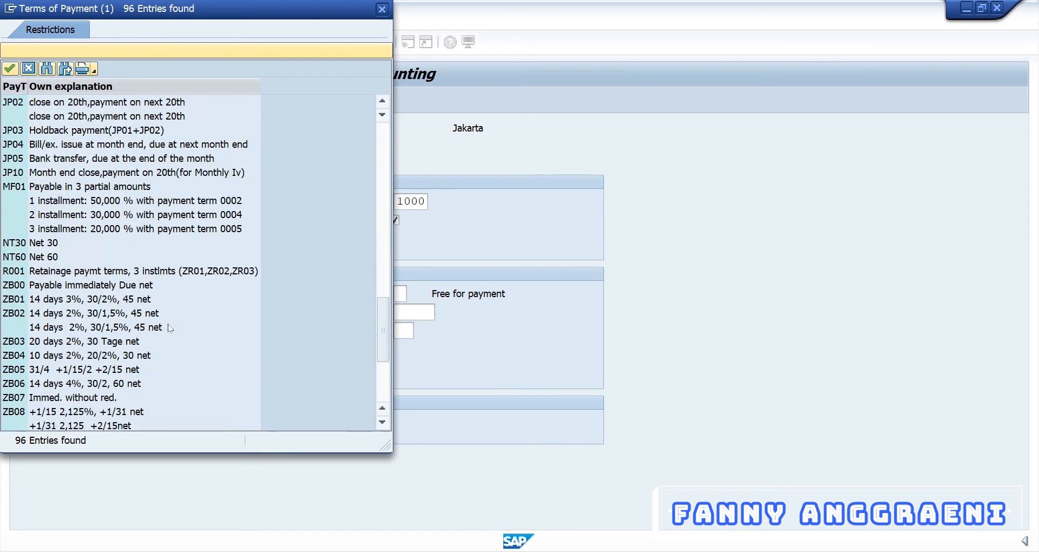
click(12, 286)
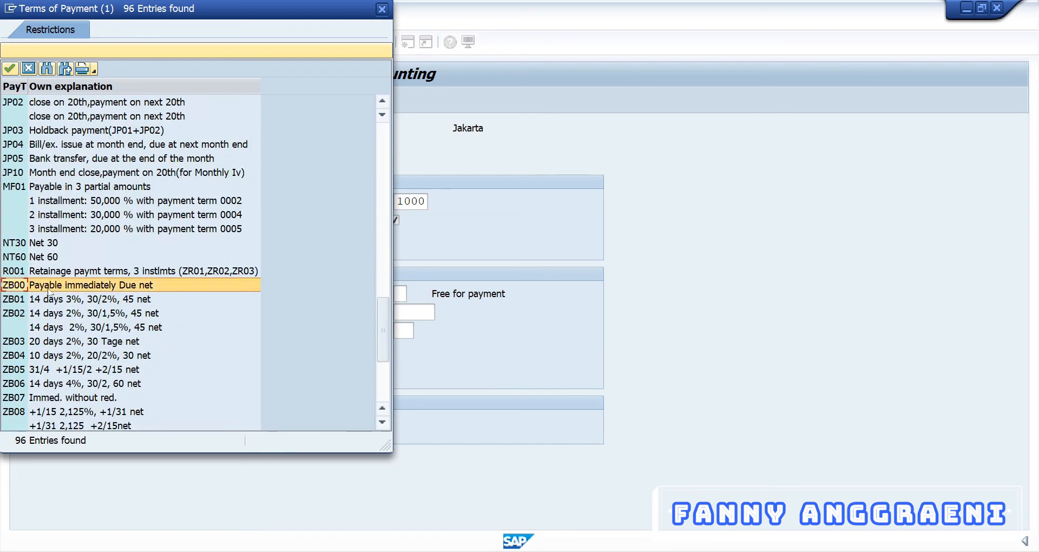
double_click(12, 290)
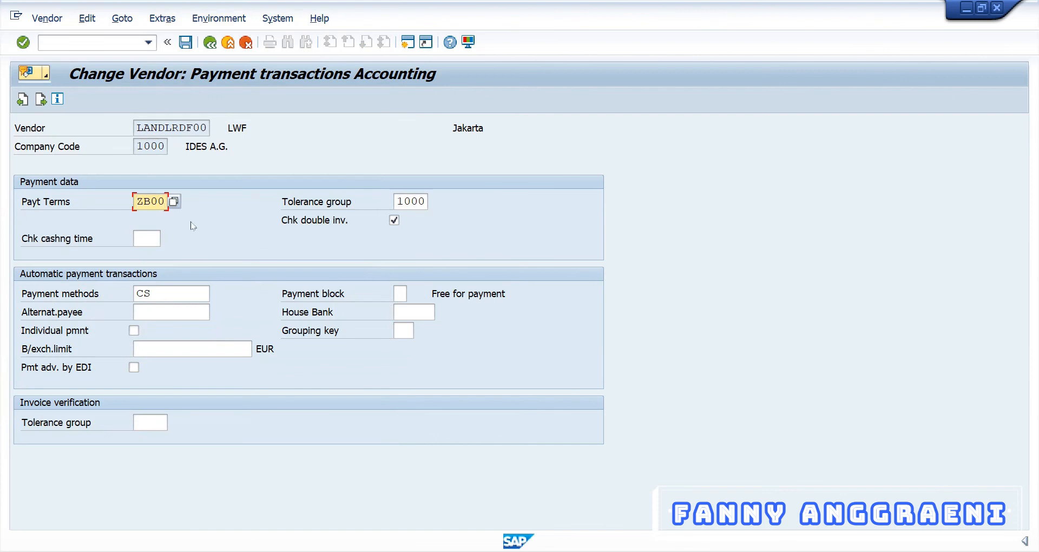
Step: Keep payment methods C and S for vendor LANDLRDF00 and save the ZB00 payment-terms change
click(184, 296)
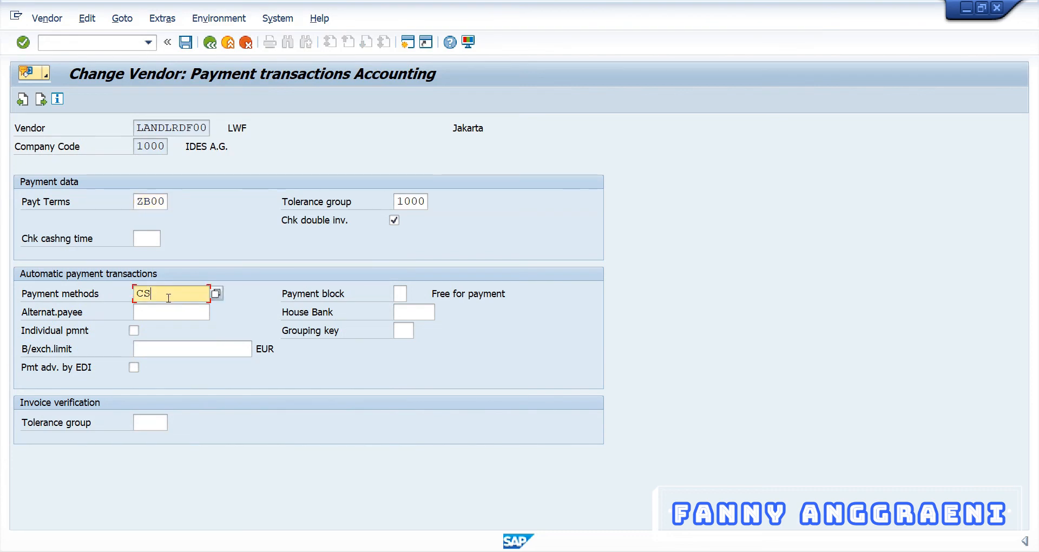
click(216, 294)
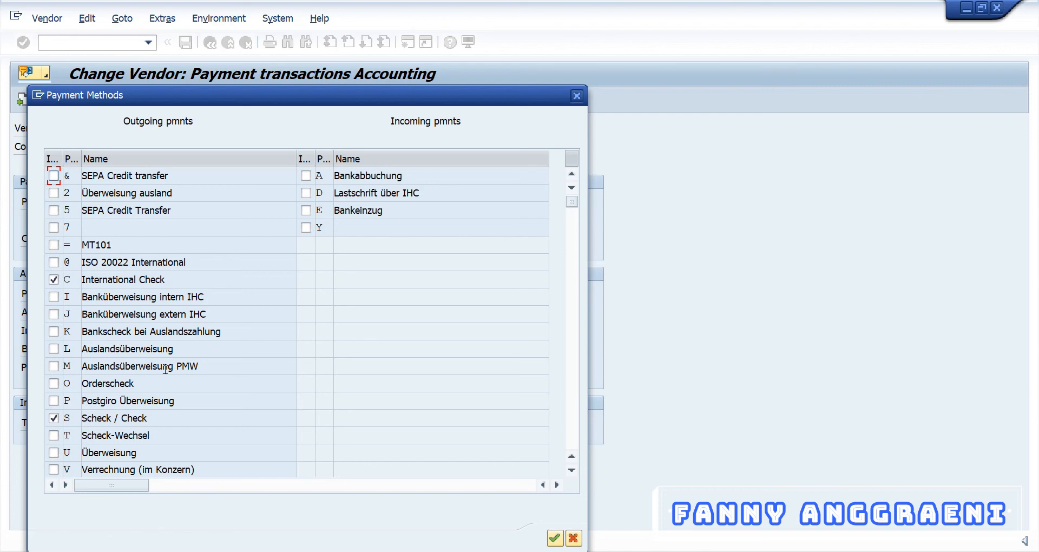
key(Return)
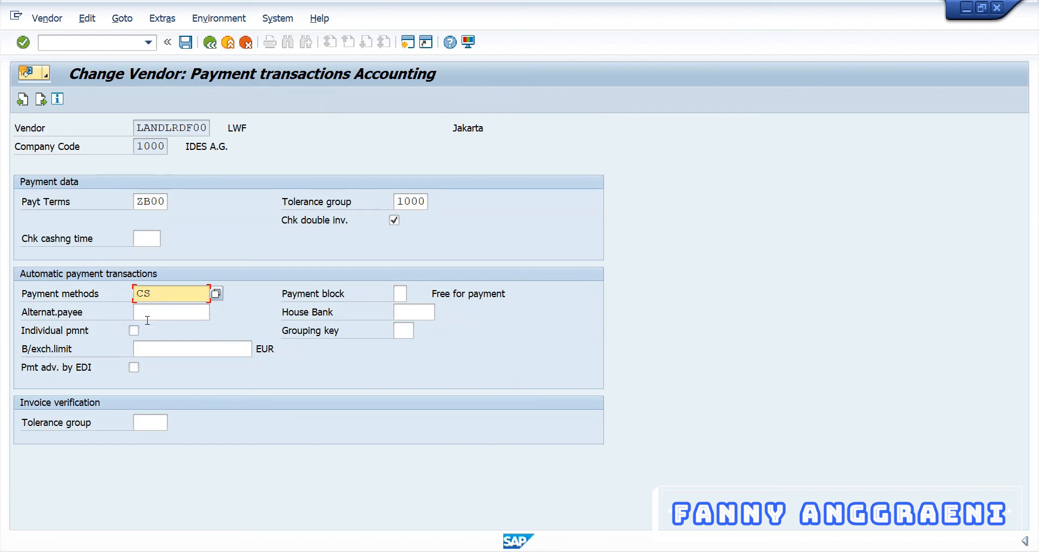
click(186, 43)
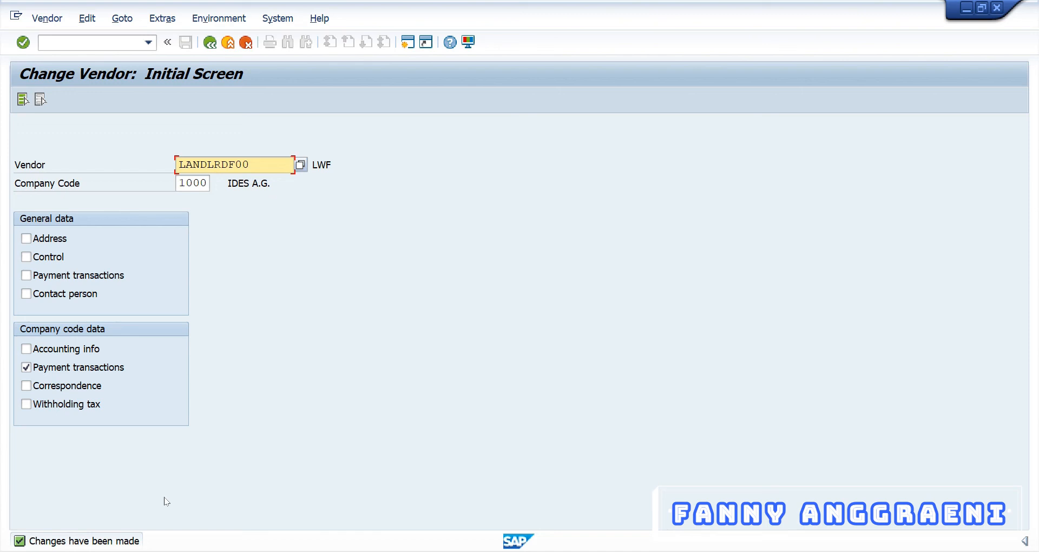
Step: Exit the Change Vendor transaction with /n back to the SAP Easy Access menu
click(91, 45)
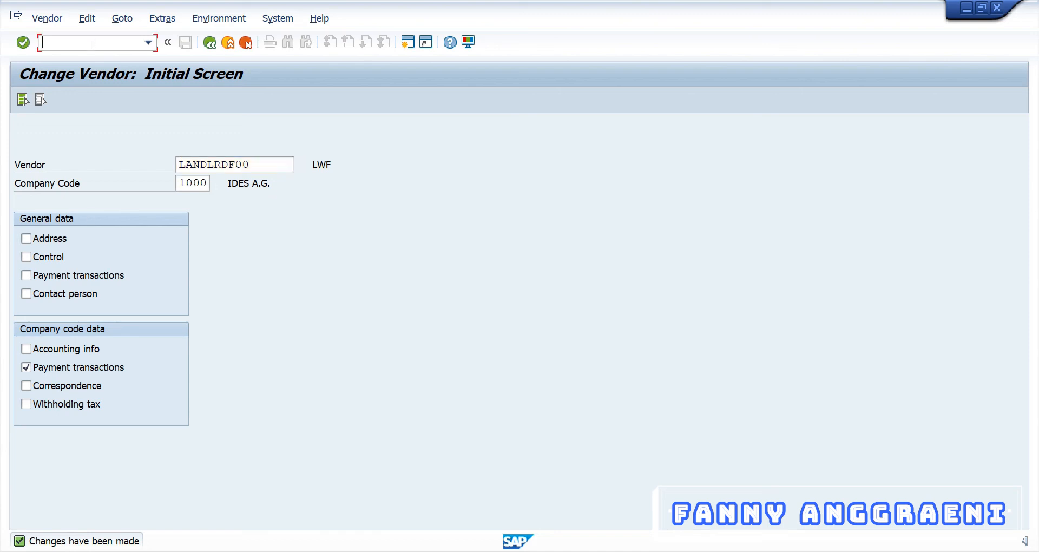
text(/n)
key(Return)
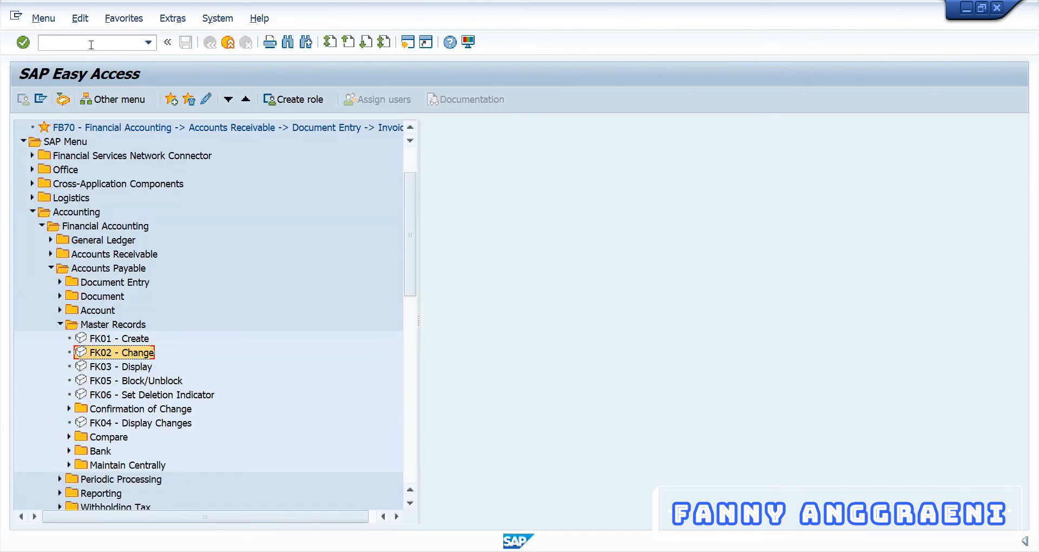